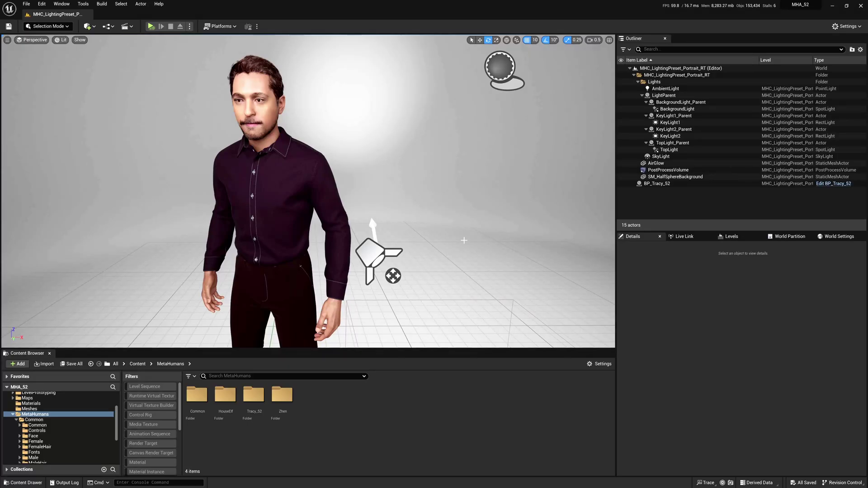
# Step: Recentre the view on Tracy and run a quick play-in-editor preview
pyautogui.moveTo(338, 191); pyautogui.dragTo(331, 200, button='middle')
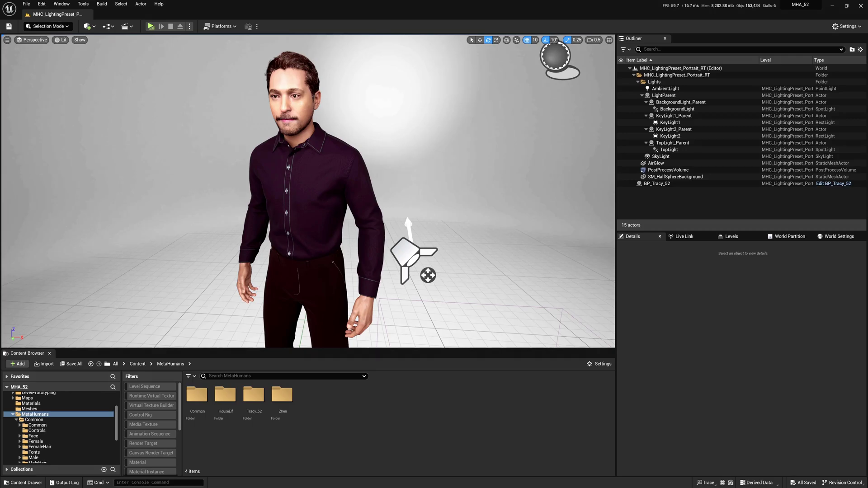
pyautogui.moveTo(299, 234); pyautogui.dragTo(340, 243, button='middle')
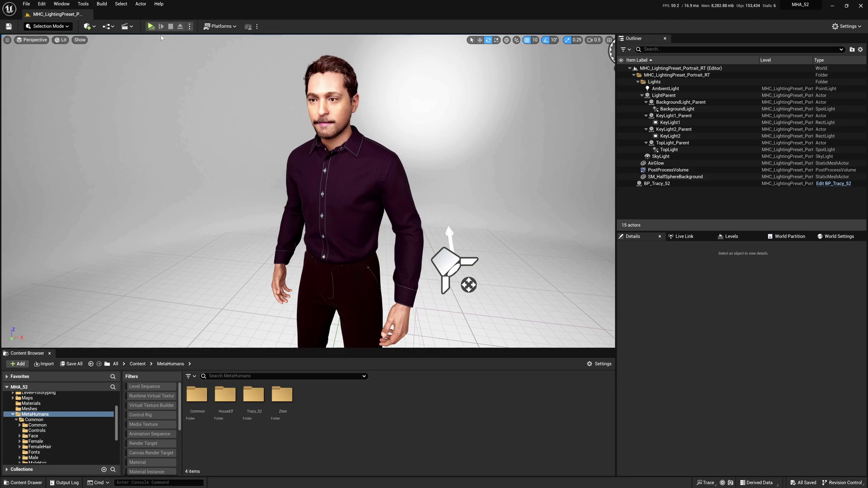
pyautogui.click(151, 26)
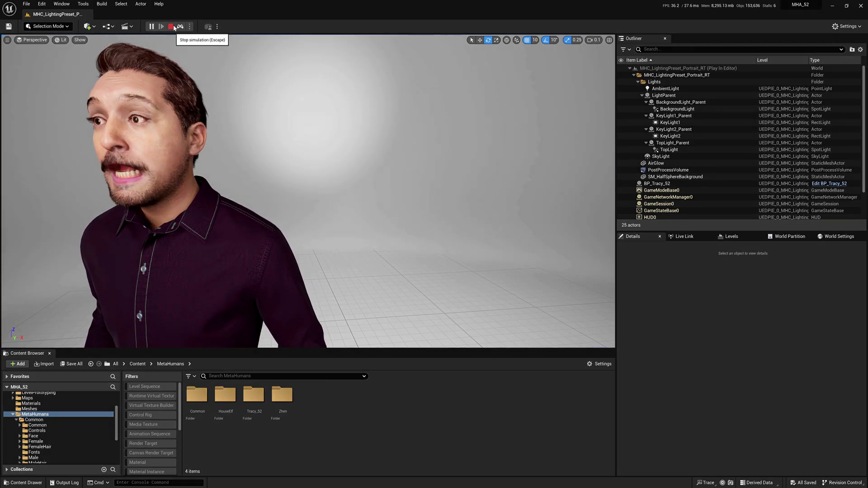
pyautogui.click(170, 27)
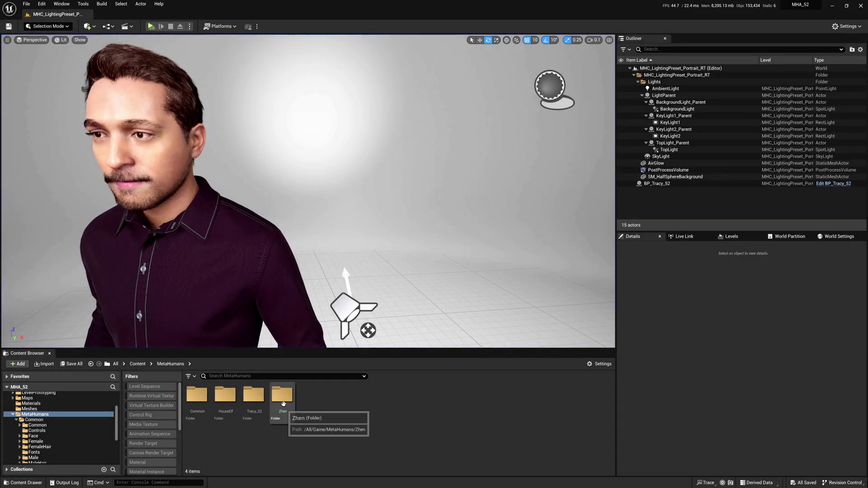
# Step: Place BP_Zhen from the Zhen folder into the level at location 0,0,0, framing both characters
pyautogui.doubleClick(283, 396)
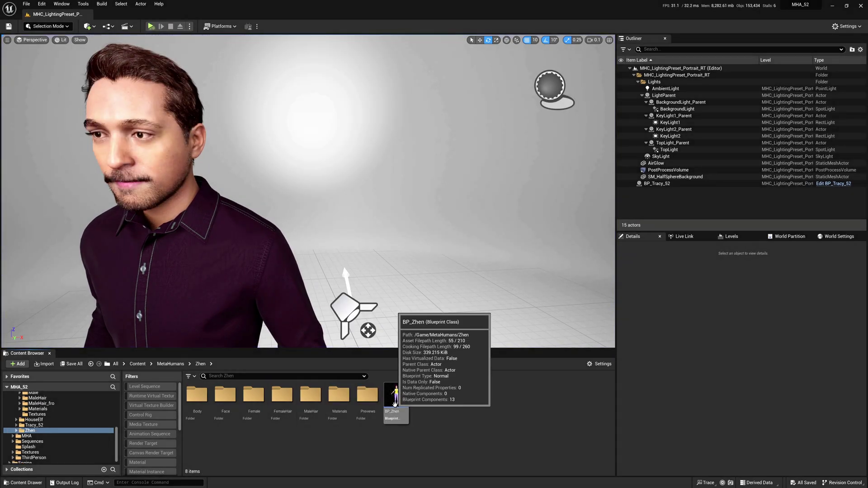
pyautogui.moveTo(394, 404); pyautogui.dragTo(407, 301)
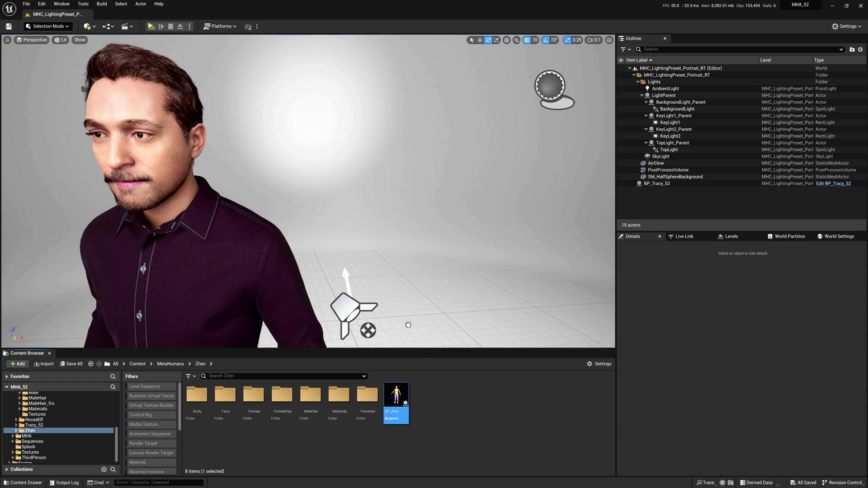
pyautogui.moveTo(606, 276); pyautogui.dragTo(606, 275)
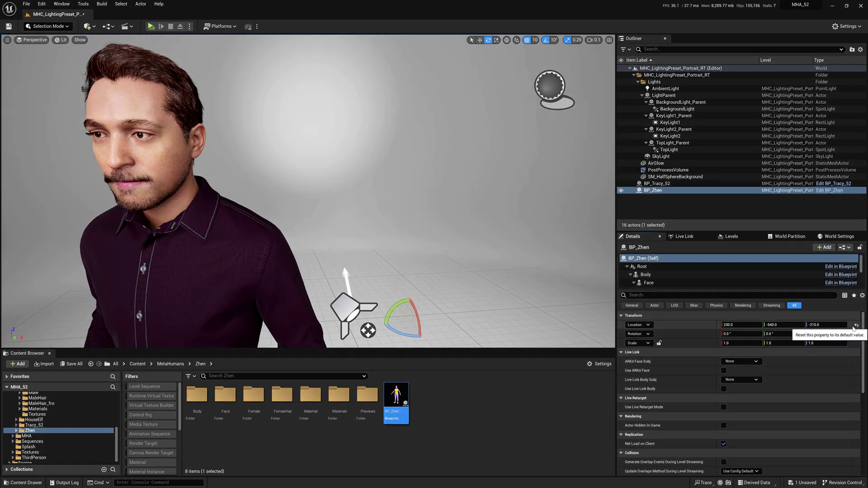
pyautogui.click(856, 326)
pyautogui.moveTo(307, 190); pyautogui.dragTo(437, 272, button='right')
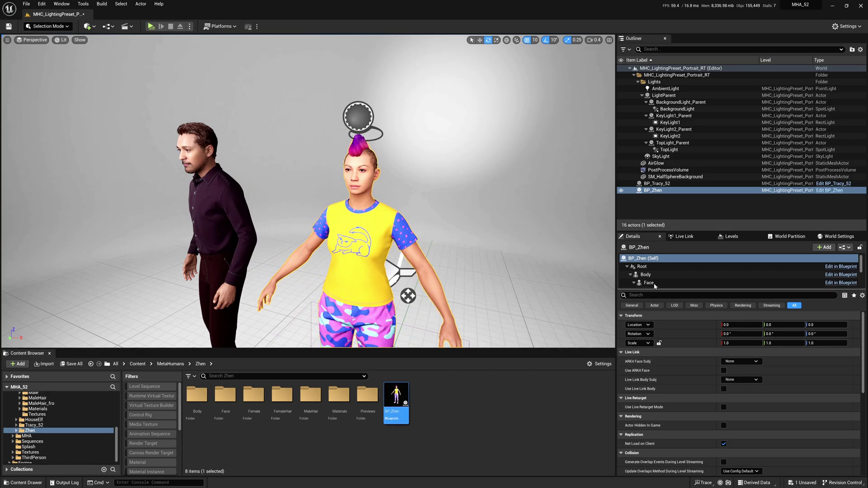
# Step: Set Zhen's Body component to Use Animation Asset playing MM_Fall_Loop
pyautogui.click(646, 274)
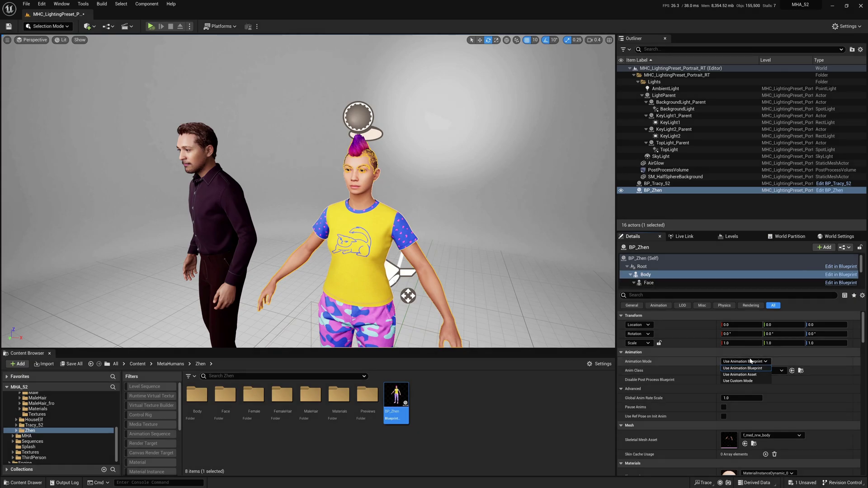
pyautogui.click(750, 374)
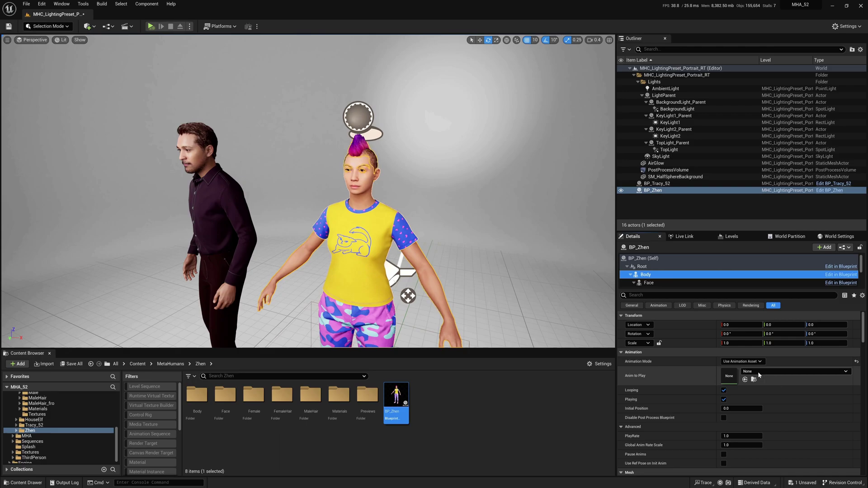
pyautogui.click(758, 372)
pyautogui.write('i')
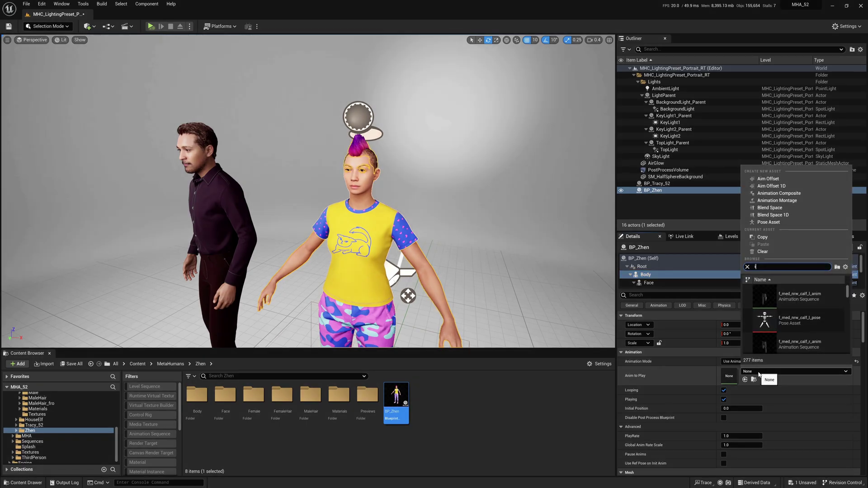
pyautogui.write('dle')
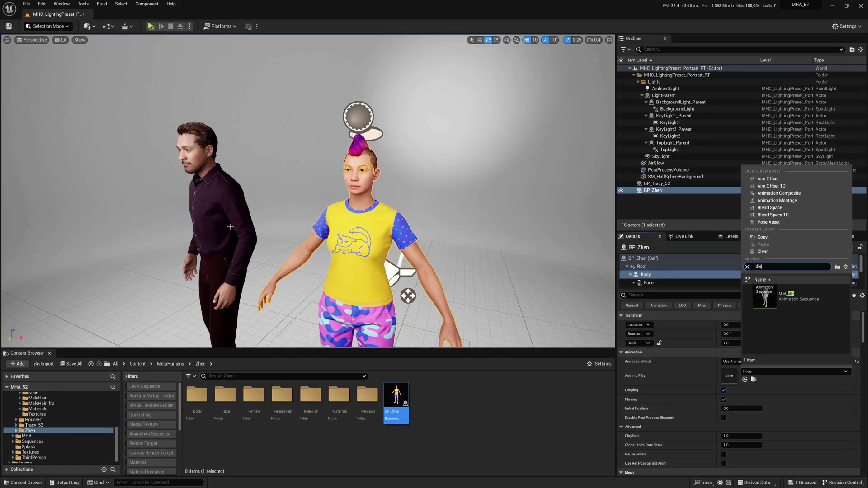
pyautogui.press('BackSpace')
pyautogui.press('BackSpace')
pyautogui.press('BackSpace')
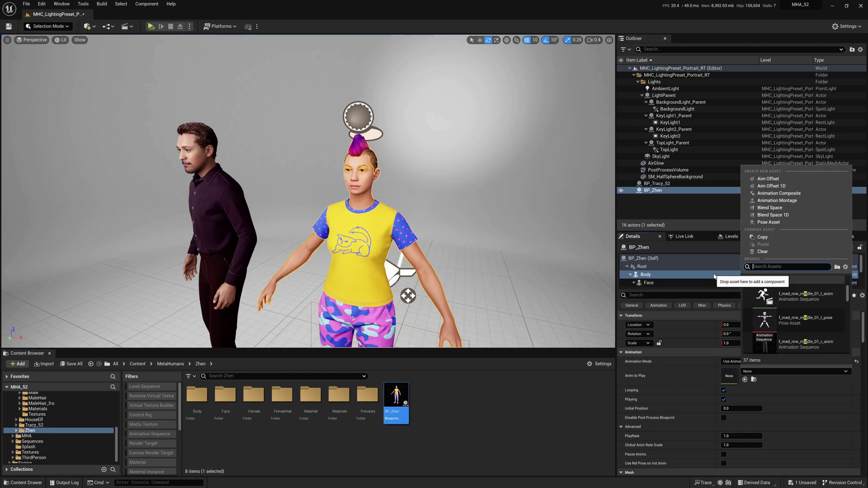
pyautogui.write('loop')
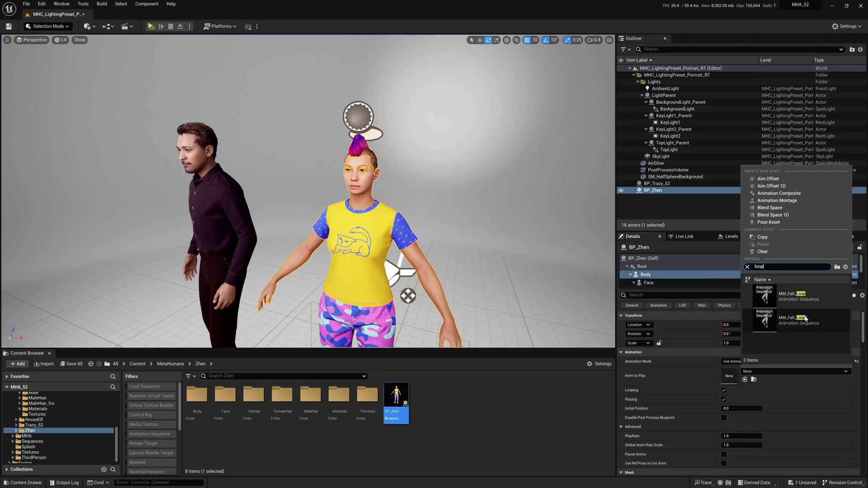
pyautogui.click(806, 300)
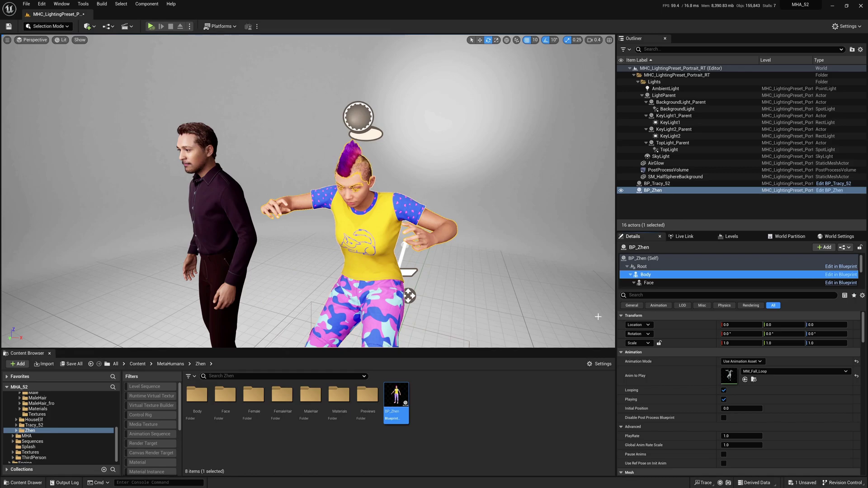
# Step: Frame Zhen and preview the falling loop in a play-in-editor session
pyautogui.press('f')
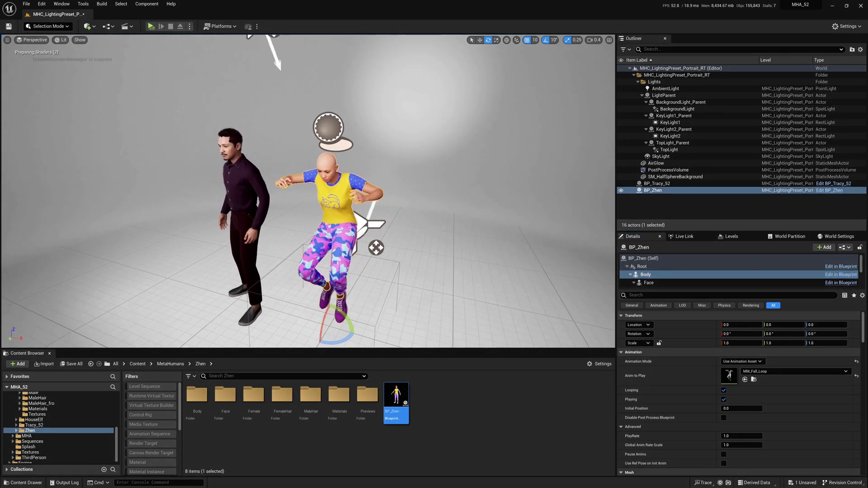
pyautogui.press('f')
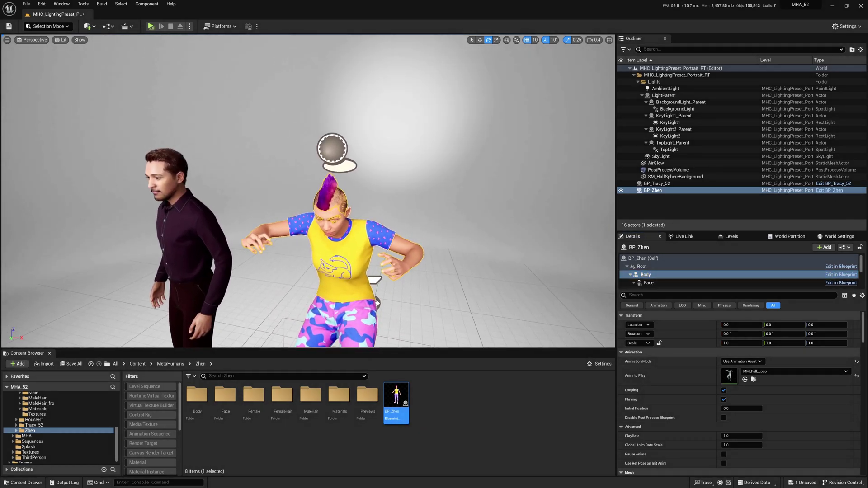
pyautogui.click(151, 27)
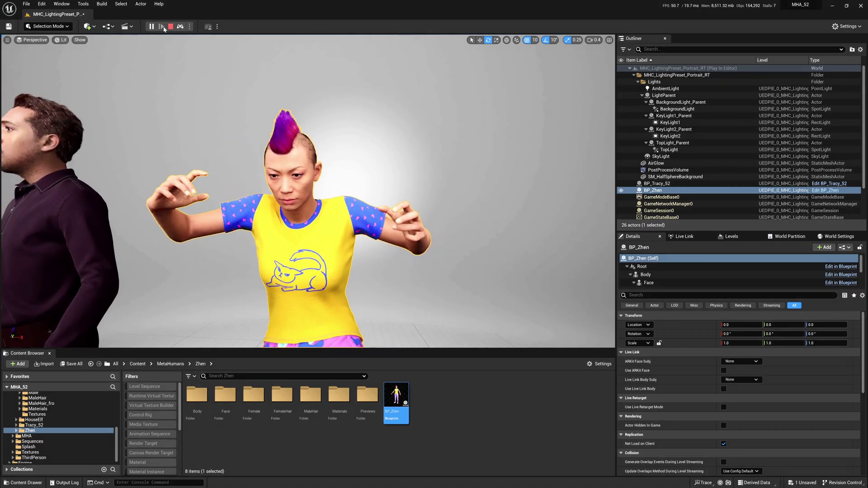
pyautogui.press('Escape')
pyautogui.scroll(-5, 282, 169)
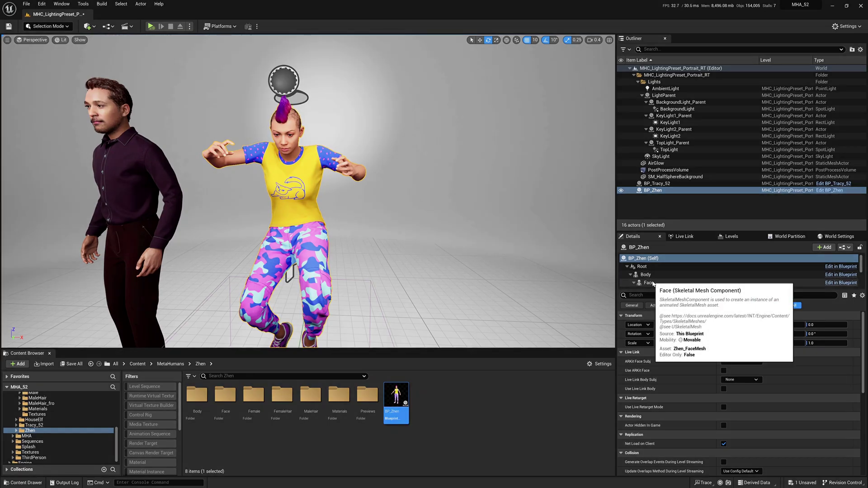
# Step: Set Zhen's Face to Use Animation Asset with HeadRotationWorking_FromControlRig and preview it
pyautogui.click(656, 283)
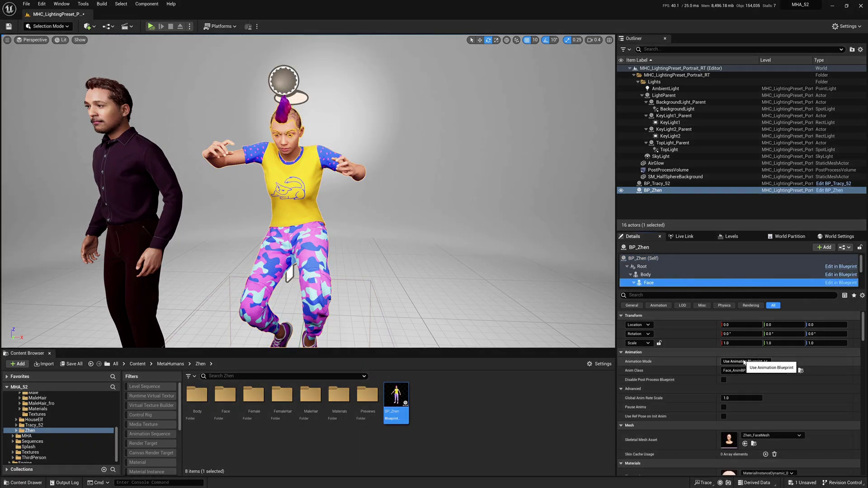
pyautogui.click(745, 361)
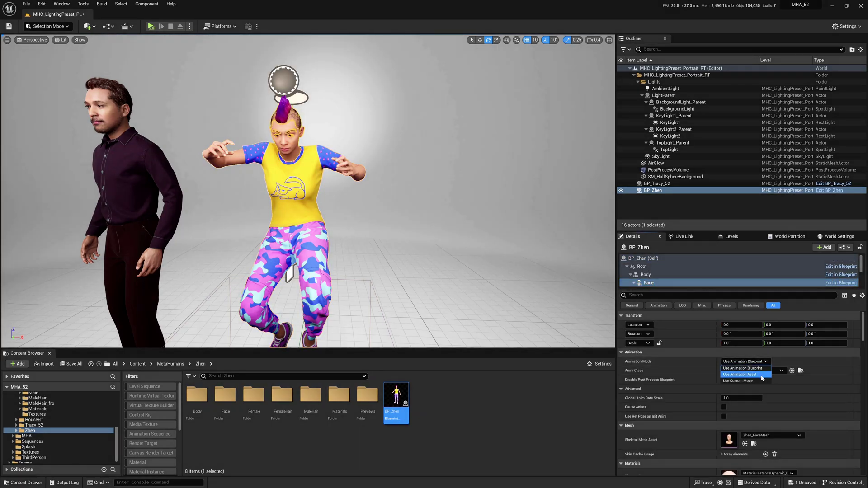
pyautogui.click(762, 375)
pyautogui.click(758, 371)
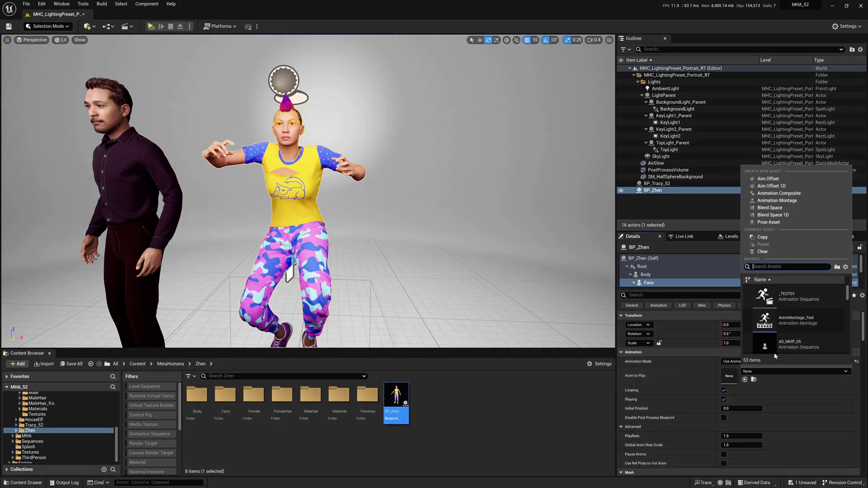
pyautogui.scroll(-3, 798, 332)
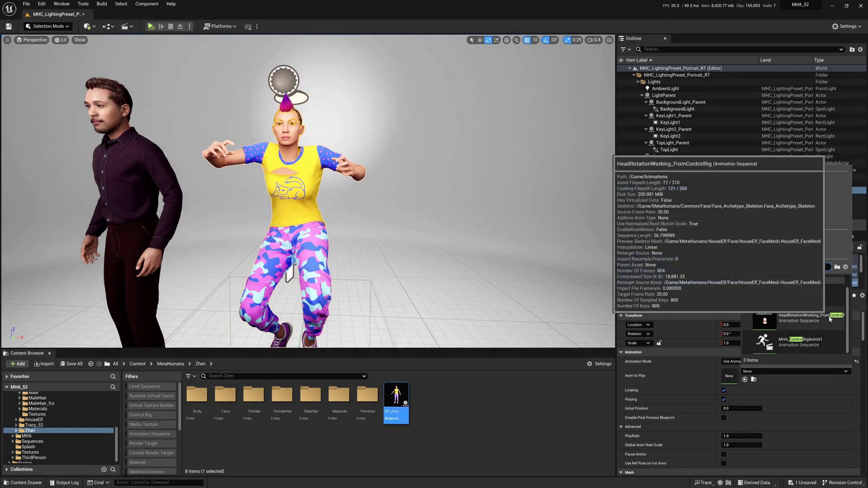
pyautogui.click(805, 322)
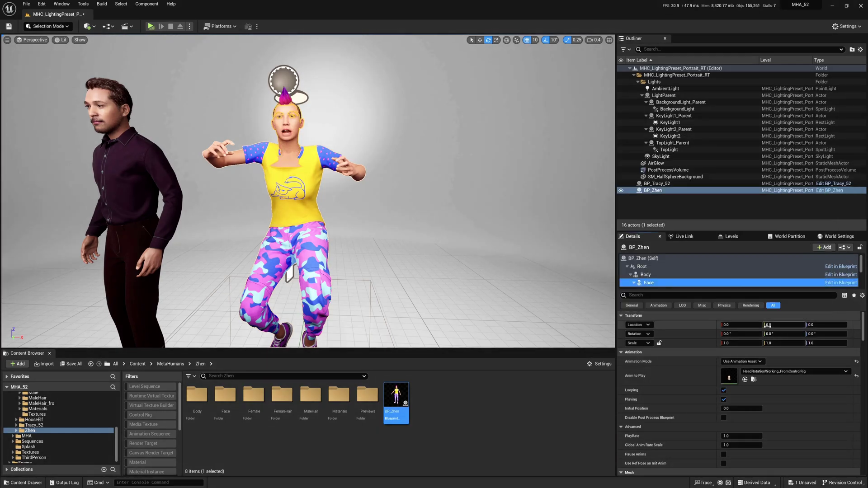
pyautogui.click(151, 26)
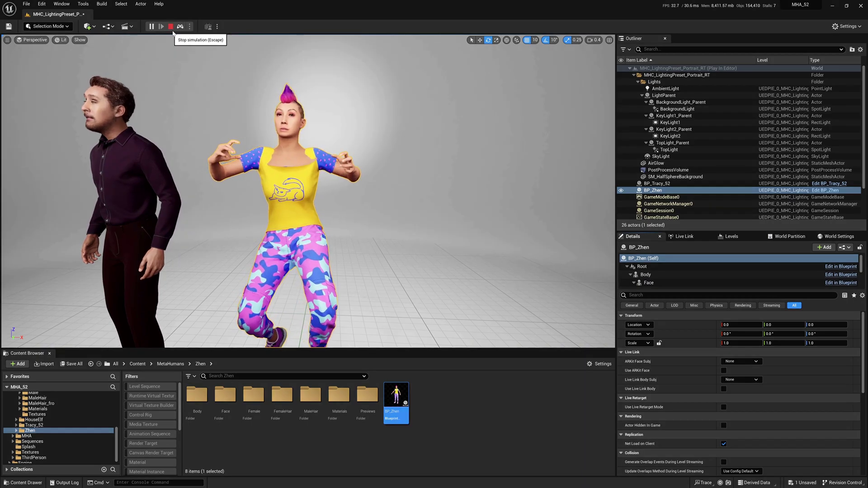
pyautogui.click(170, 28)
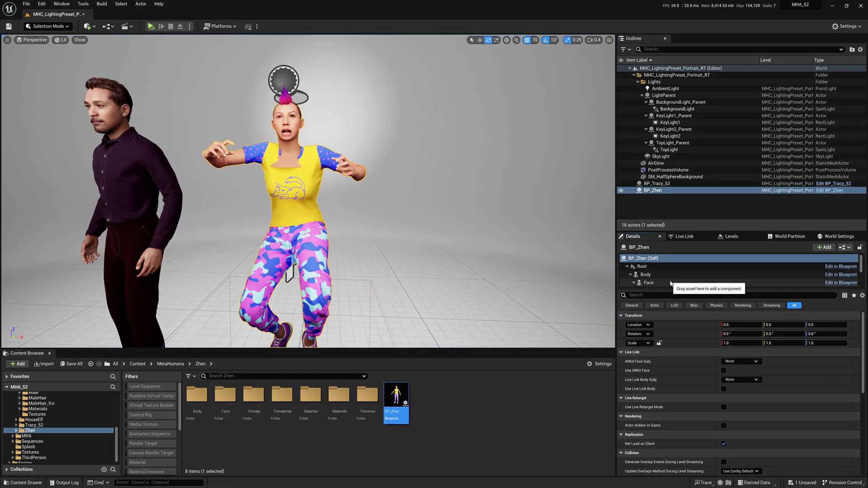
# Step: Enable Disable Post Process Blueprint on the Face and preview the distorted result
pyautogui.click(687, 284)
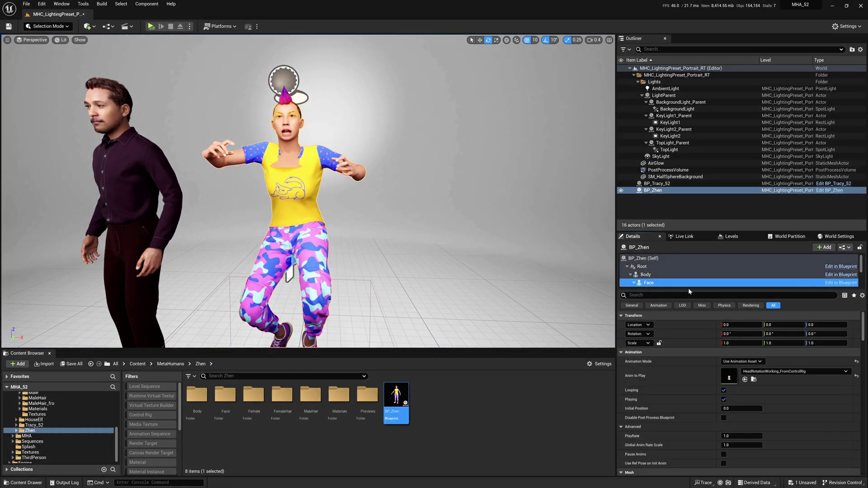
pyautogui.click(723, 418)
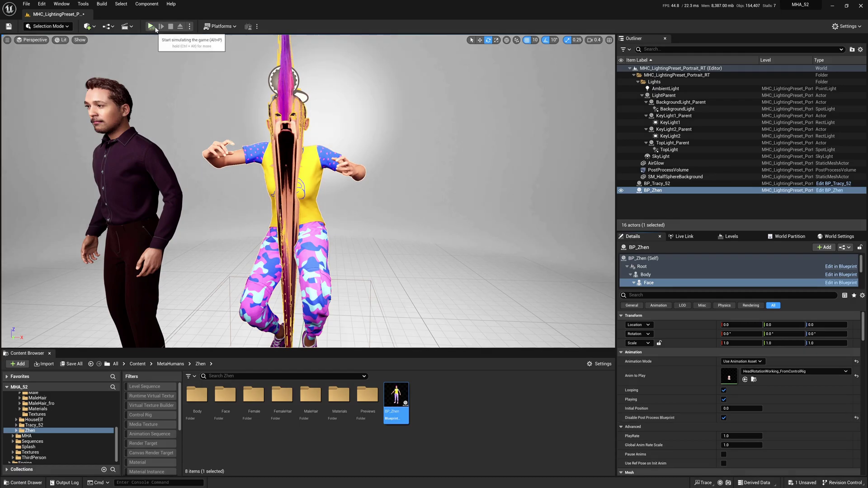
pyautogui.click(151, 26)
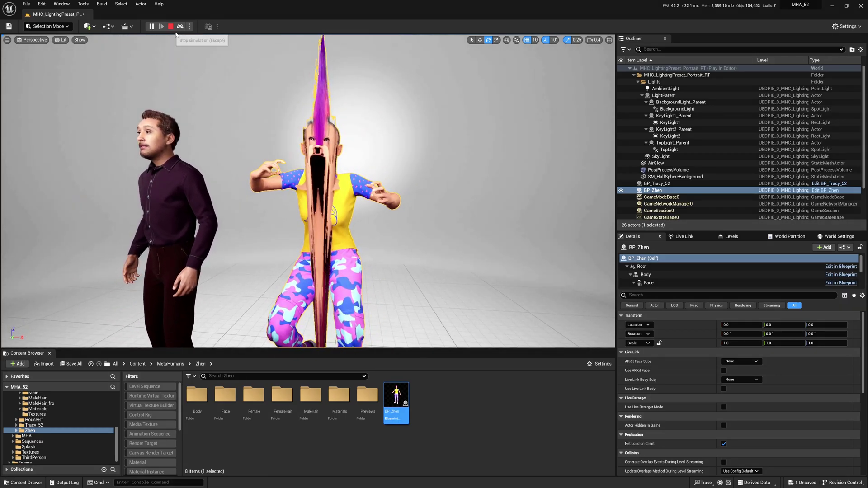
pyautogui.press('Escape')
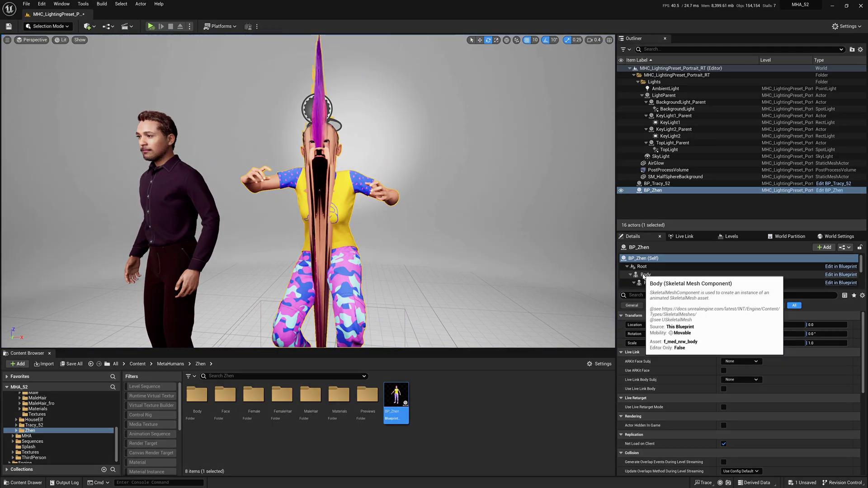
# Step: Return Zhen's Face to its animation blueprint and re-enable its post-process blueprint
pyautogui.click(649, 283)
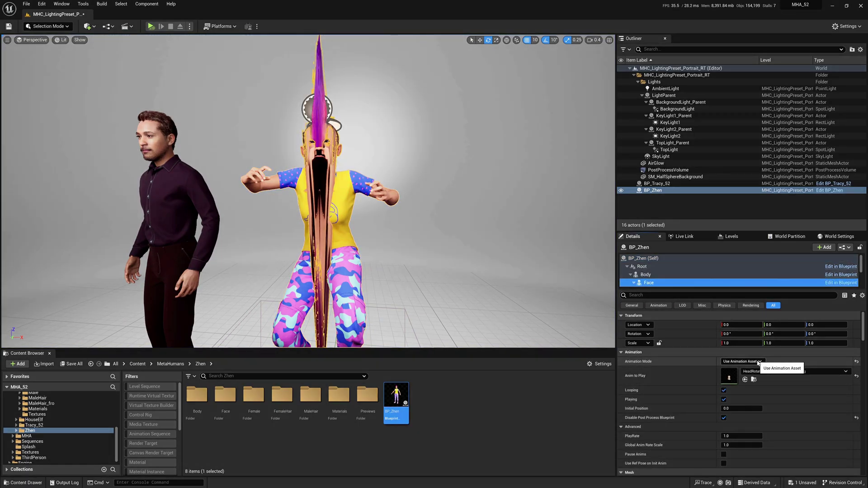
pyautogui.click(759, 363)
pyautogui.click(752, 369)
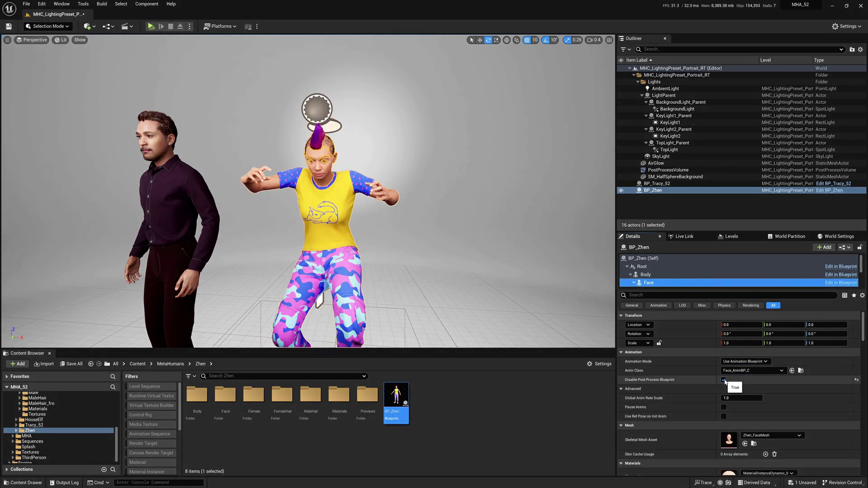
pyautogui.click(724, 381)
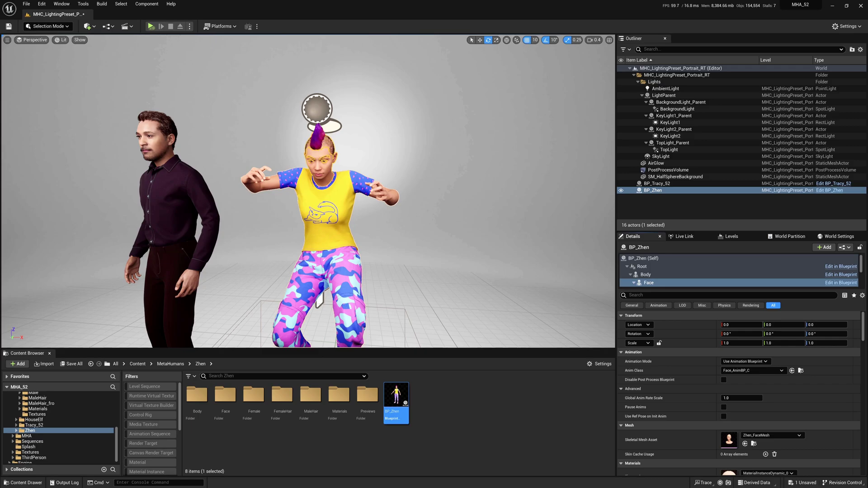
# Step: Select the BP_Zhen actor and its Face component in the Details panel
pyautogui.scroll(6, 429, 150)
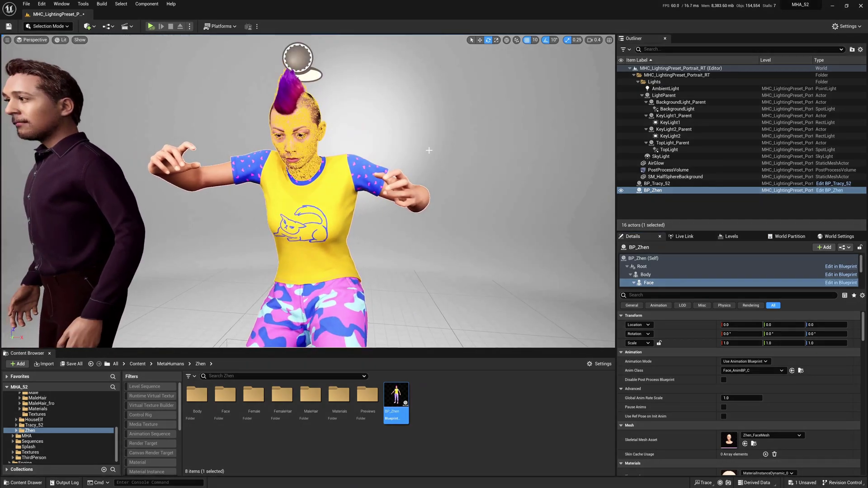
pyautogui.click(428, 198)
pyautogui.click(374, 171)
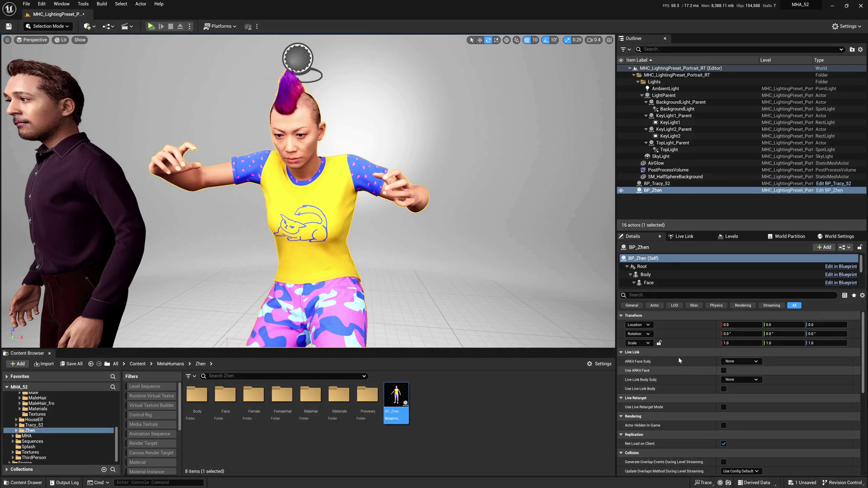
pyautogui.click(680, 283)
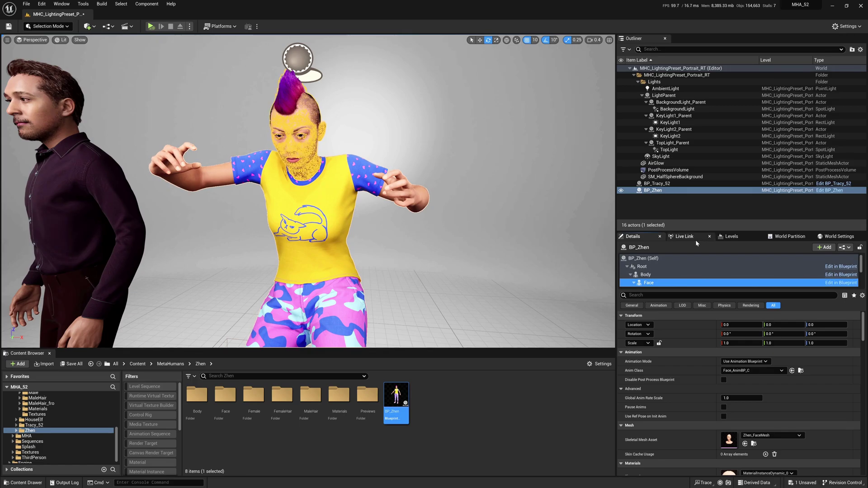
# Step: Open BP_Zhen's Event Graph and zoom to the Set Update Animation in Editor setup nodes
pyautogui.click(828, 191)
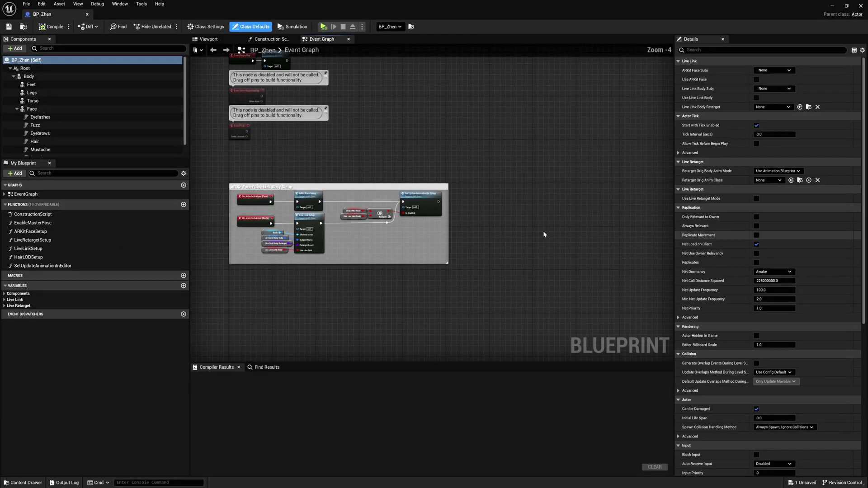
pyautogui.moveTo(354, 197); pyautogui.dragTo(340, 211, button='right')
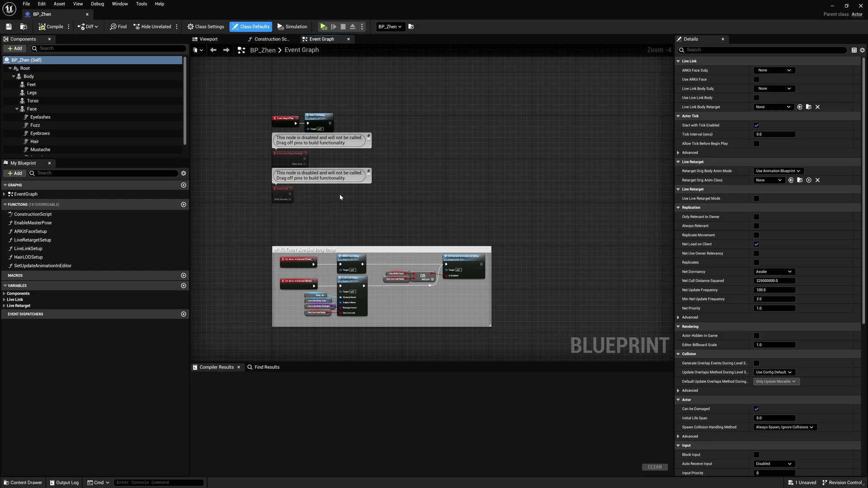
pyautogui.click(41, 109)
pyautogui.scroll(3, 331, 223)
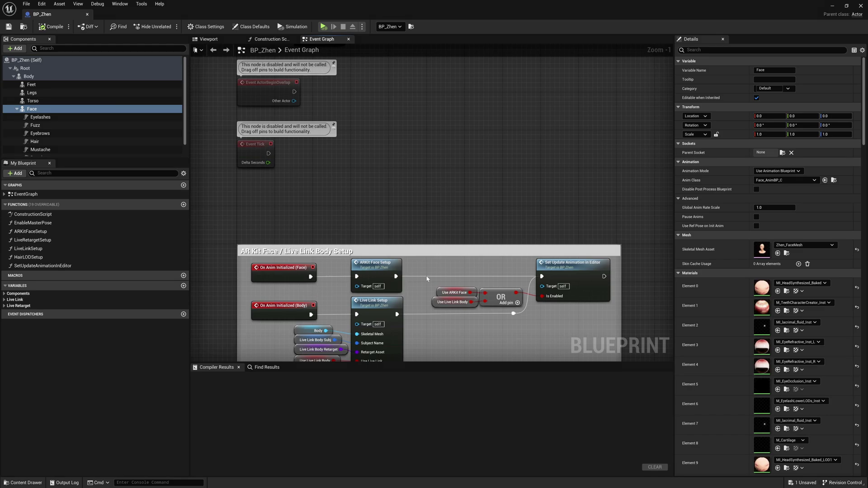
pyautogui.moveTo(508, 276); pyautogui.dragTo(446, 225, button='right')
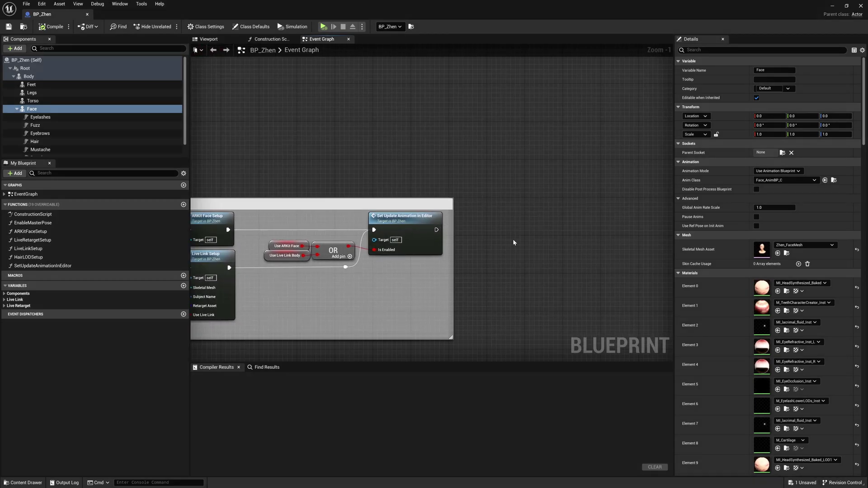
# Step: Add a Play Montage node wired after Set Update Animation in Editor, plus a Face reference
pyautogui.rightClick(514, 243)
pyautogui.write('play montage')
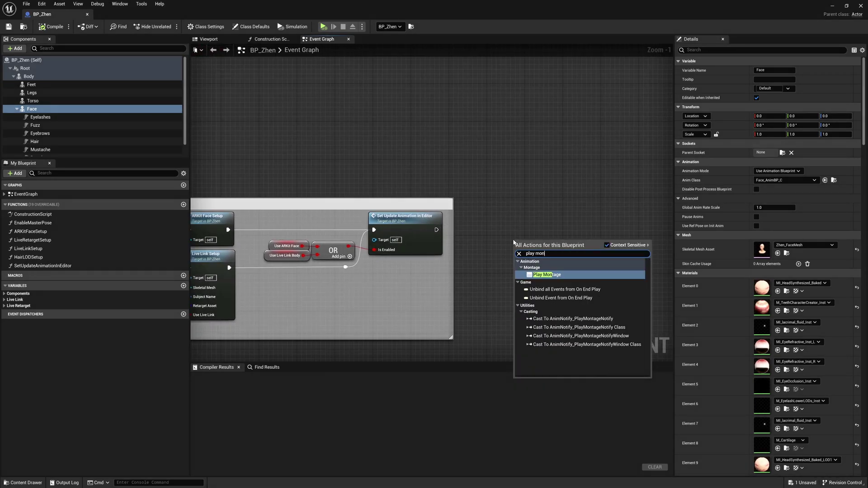
pyautogui.click(570, 275)
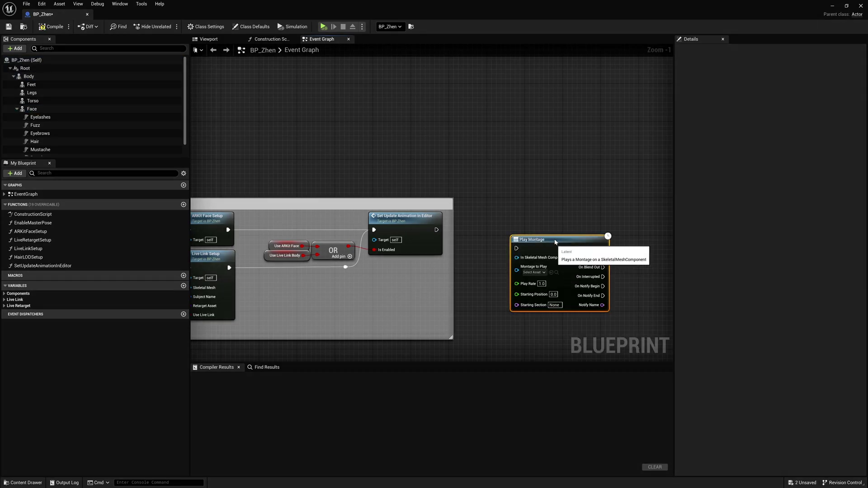
pyautogui.moveTo(435, 230); pyautogui.dragTo(513, 234)
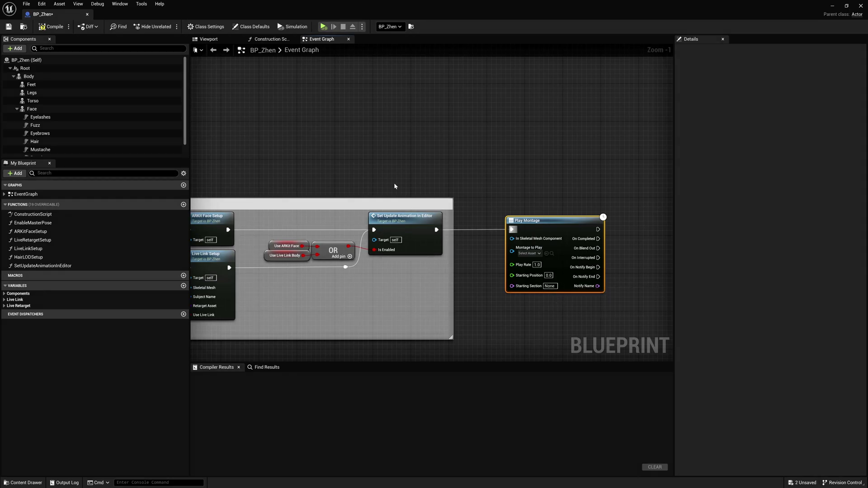
pyautogui.moveTo(102, 108); pyautogui.dragTo(512, 238)
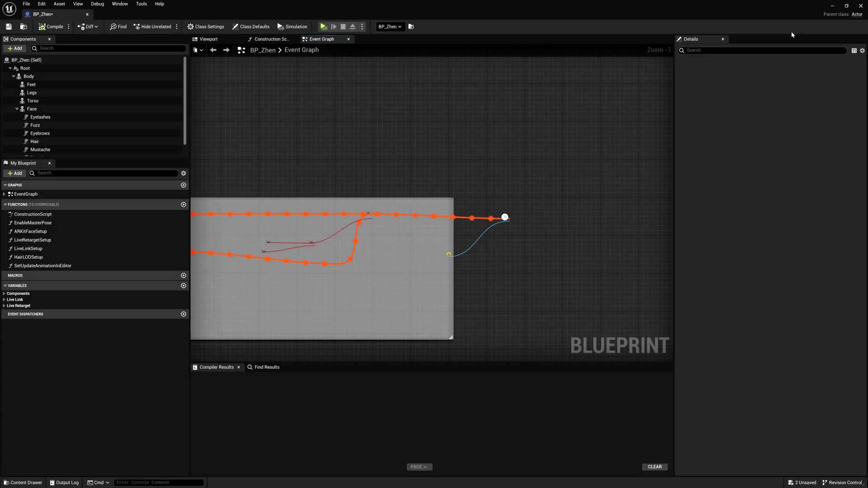
# Step: Create montage AM_HeadRotationWorking_Take01 from HeadRotationWorking_FromControlRig in the Animations folder
pyautogui.click(834, 8)
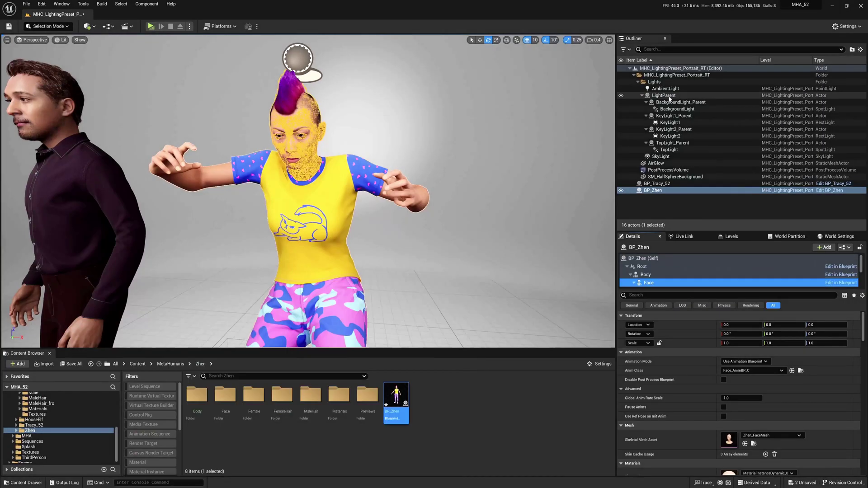
pyautogui.scroll(5, 78, 435)
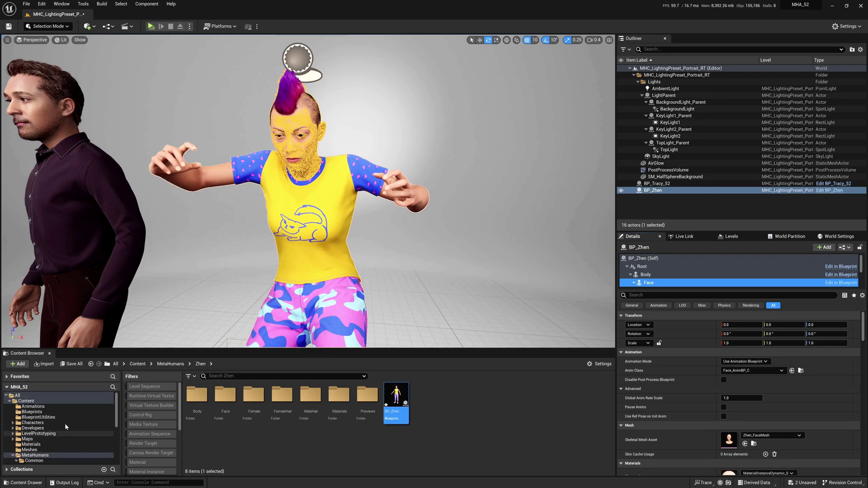
pyautogui.click(51, 405)
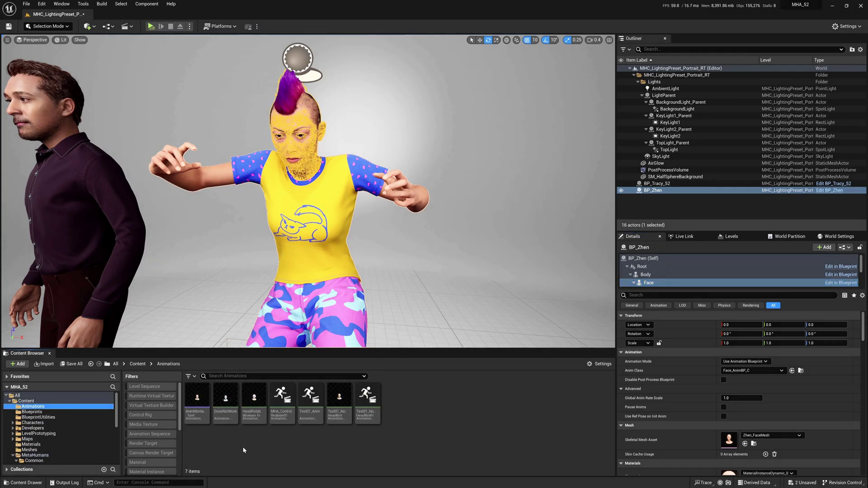
pyautogui.click(258, 409)
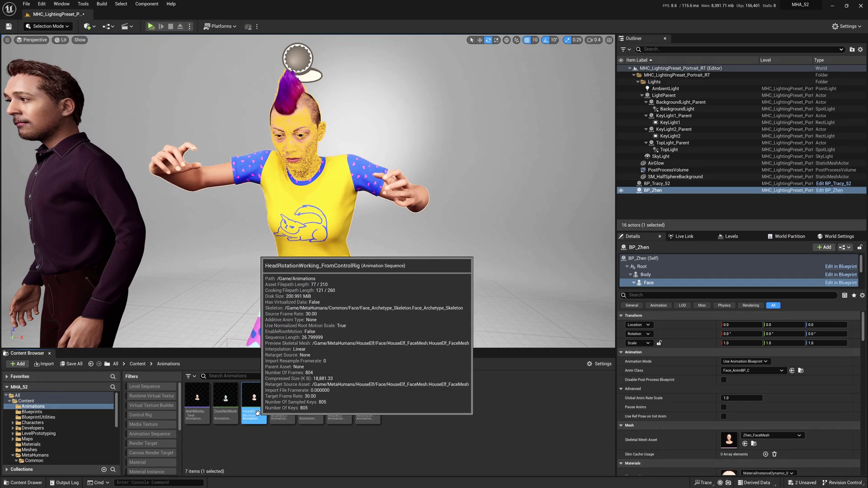
pyautogui.rightClick(260, 411)
pyautogui.moveTo(335, 195)
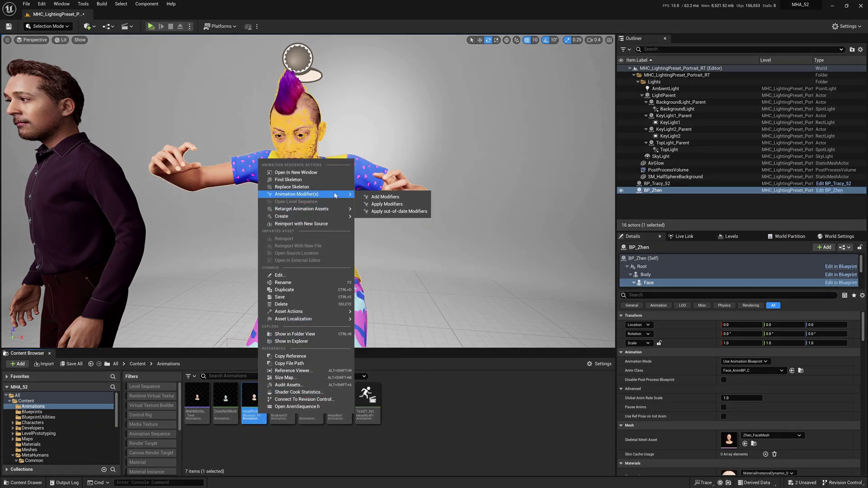
pyautogui.moveTo(334, 216)
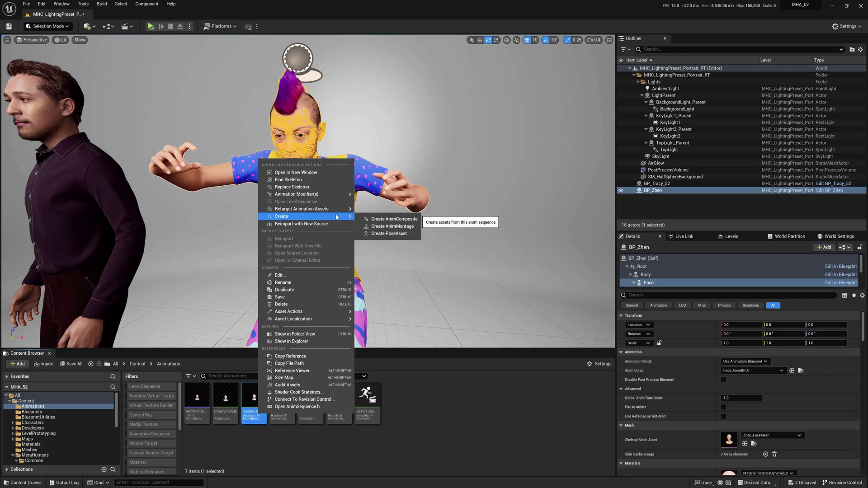
pyautogui.click(392, 226)
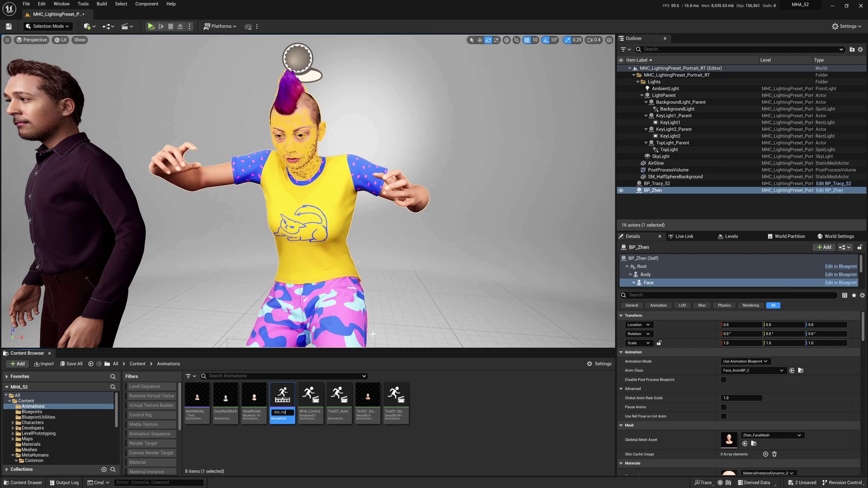
pyautogui.write('_Working_Take')
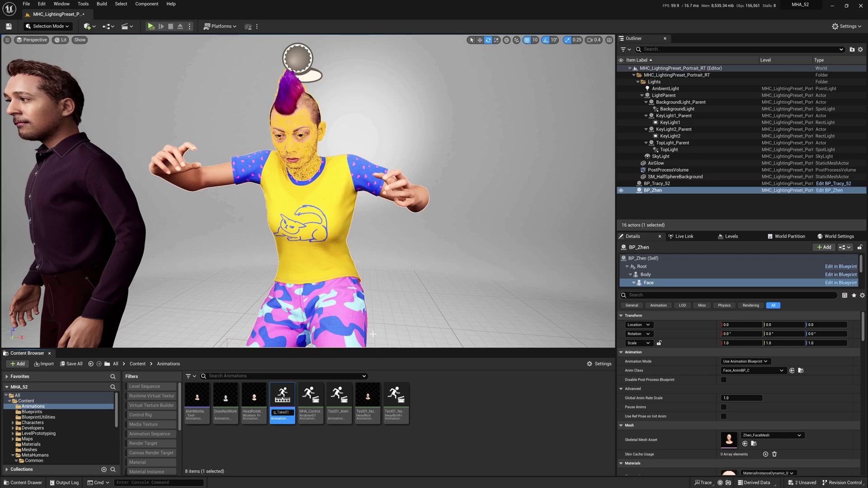
pyautogui.press('Return')
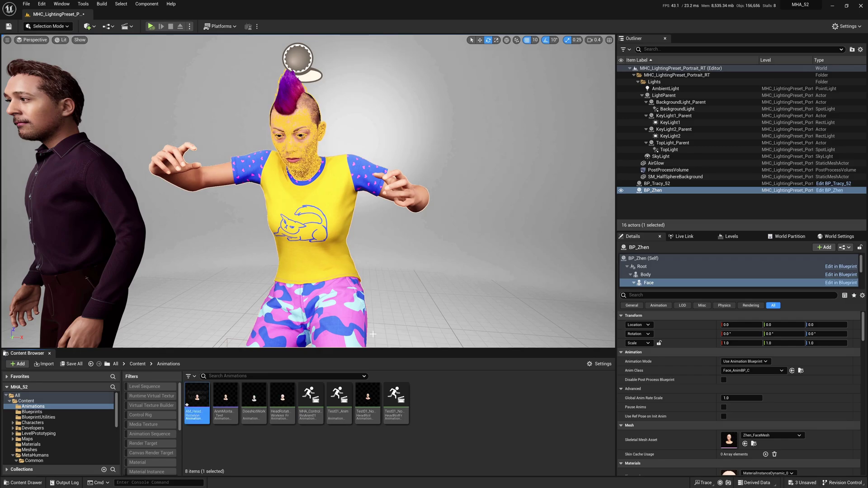
# Step: Open AM_HeadRotationWorking_Take01 in the montage editor and stop its preview playback
pyautogui.doubleClick(197, 400)
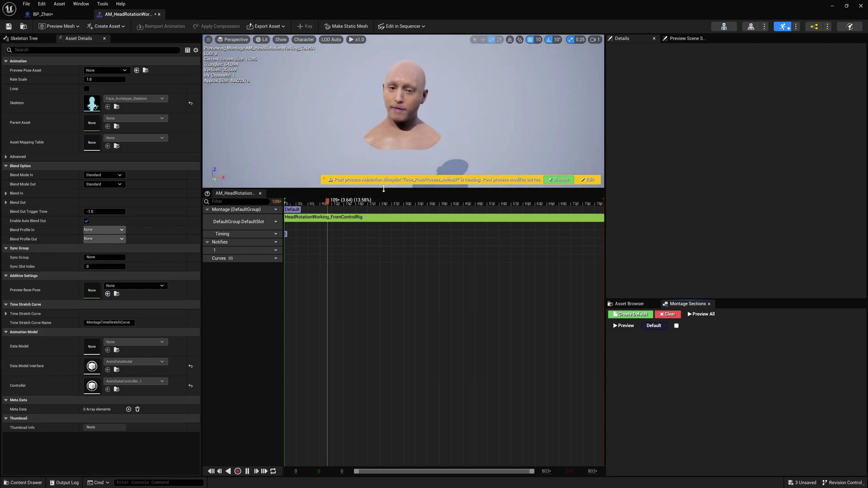
pyautogui.moveTo(383, 189); pyautogui.dragTo(385, 311)
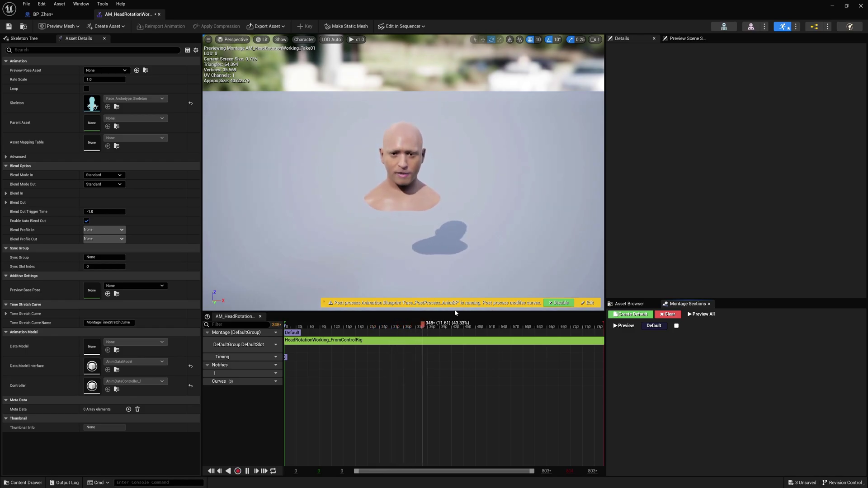
pyautogui.click(421, 325)
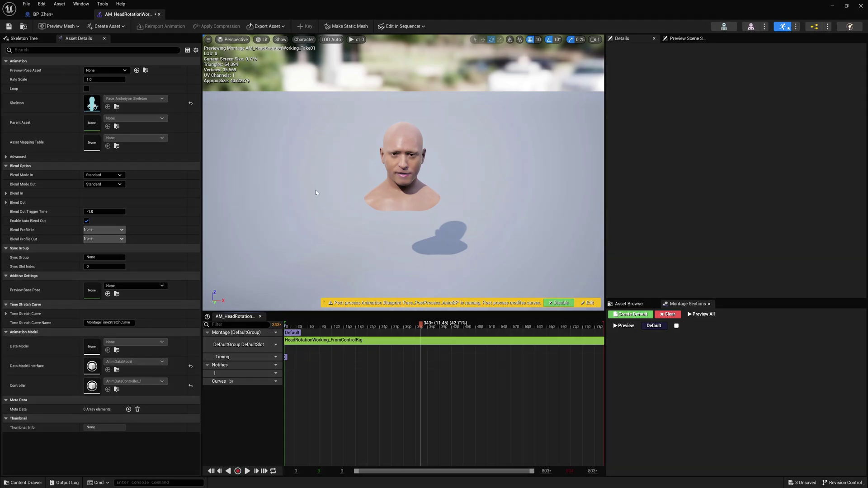
pyautogui.click(43, 14)
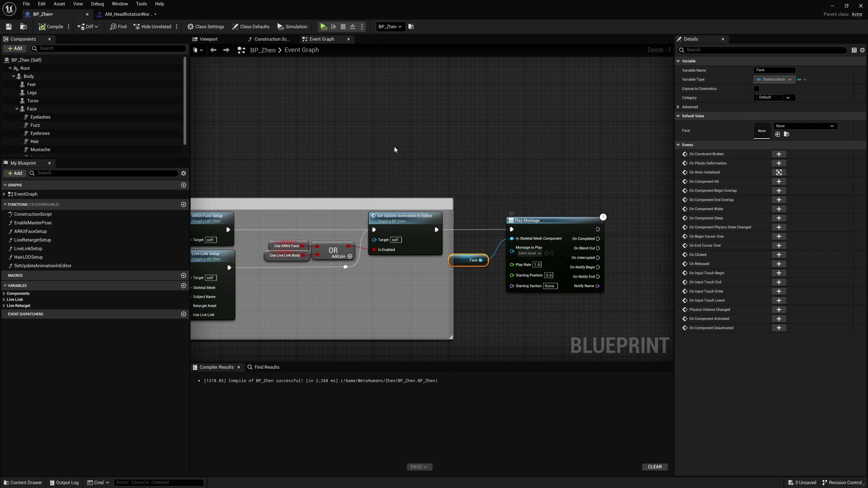
pyautogui.click(122, 16)
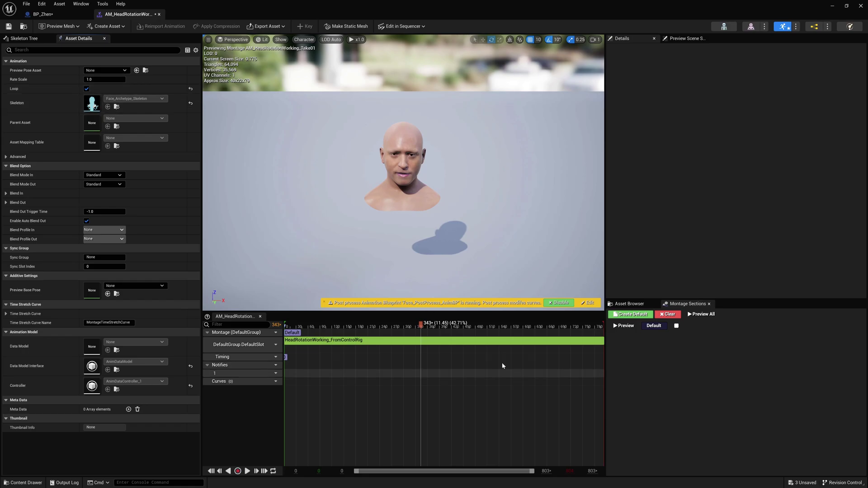
# Step: Set the Default section's next section to Default so it loops, scrubbing to frame 24
pyautogui.click(664, 326)
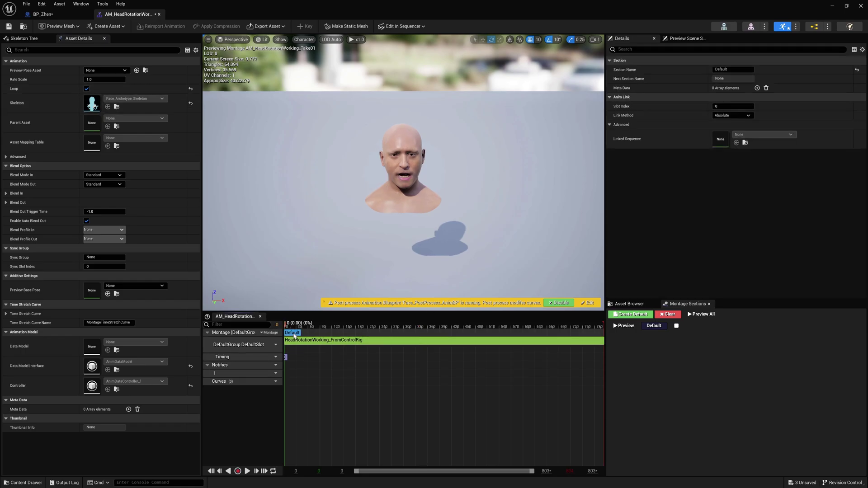
pyautogui.click(677, 326)
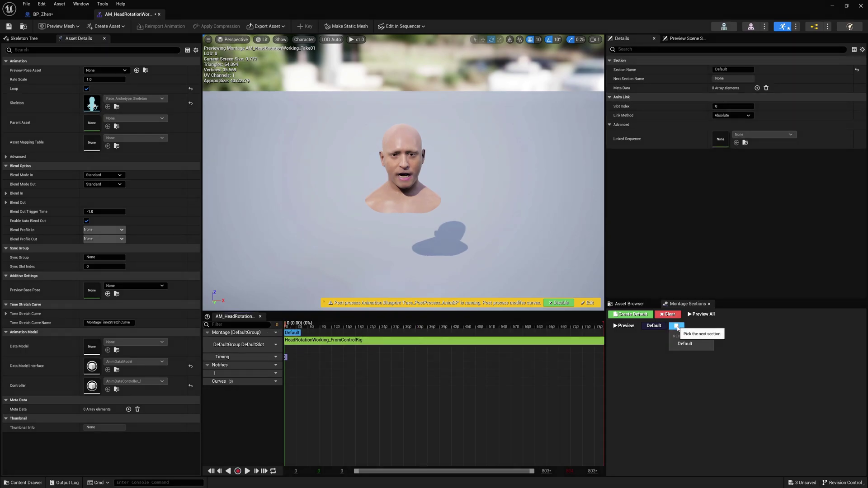
pyautogui.click(687, 345)
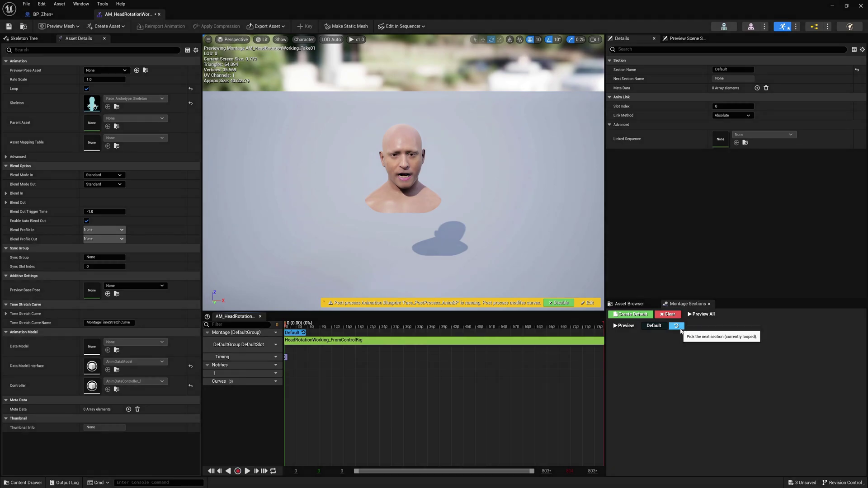
pyautogui.moveTo(297, 326)
pyautogui.mouseDown()
pyautogui.moveTo(325, 325)
pyautogui.moveTo(294, 325)
pyautogui.mouseUp()
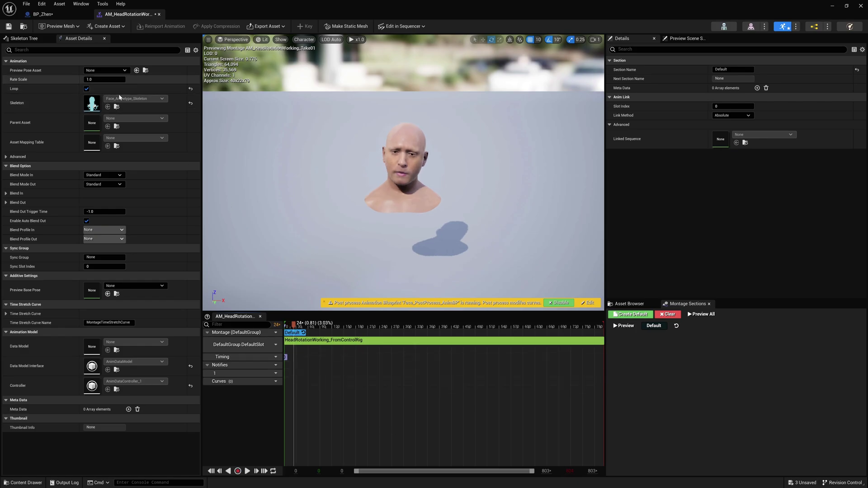
# Step: In BP_Zhen, set the Play Montage node's montage to AM_HeadRotationWorking_Take01
pyautogui.click(43, 15)
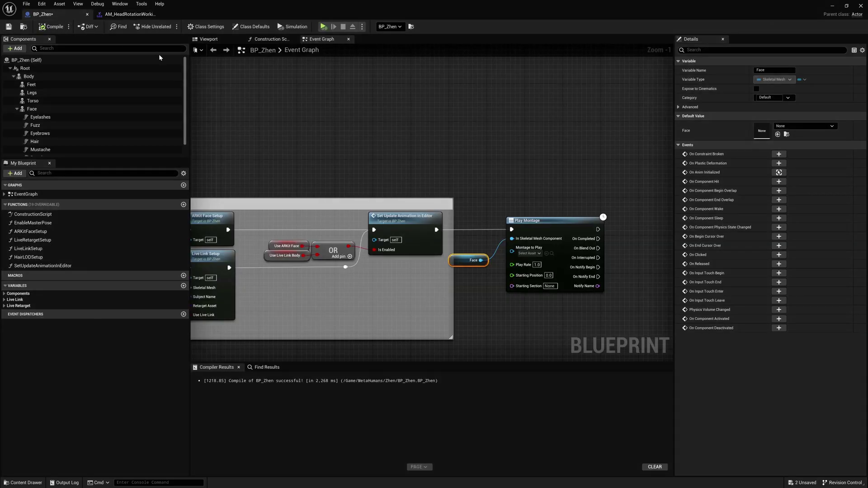
pyautogui.click(528, 253)
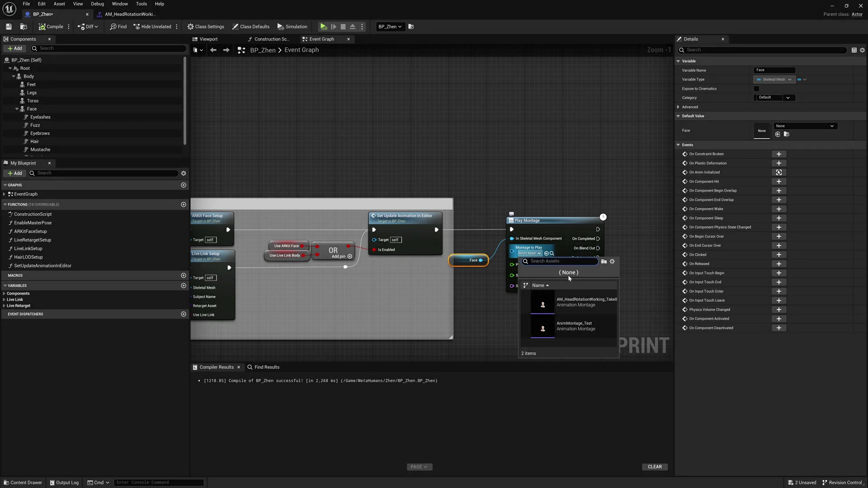
pyautogui.click(583, 302)
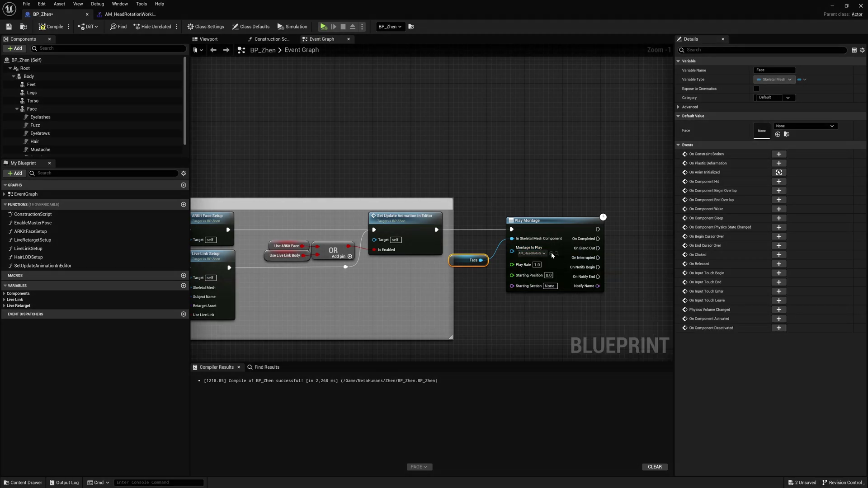
pyautogui.moveTo(559, 289); pyautogui.dragTo(518, 283, button='right')
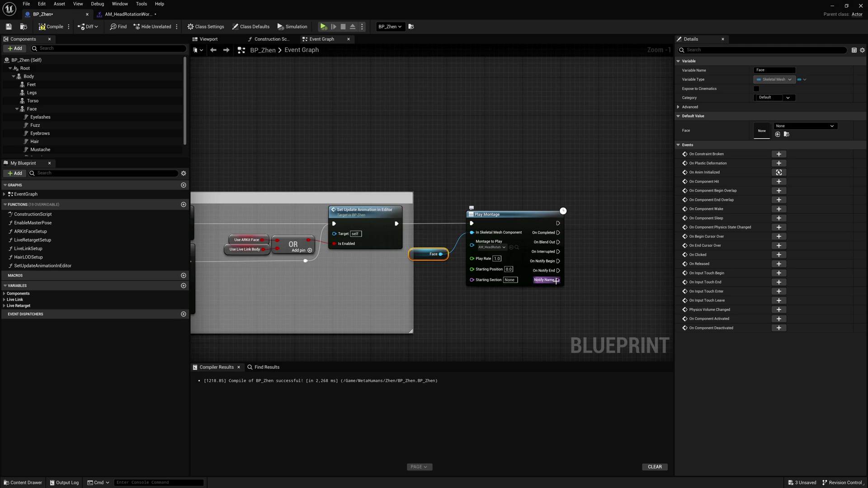
pyautogui.moveTo(533, 256); pyautogui.dragTo(478, 260, button='right')
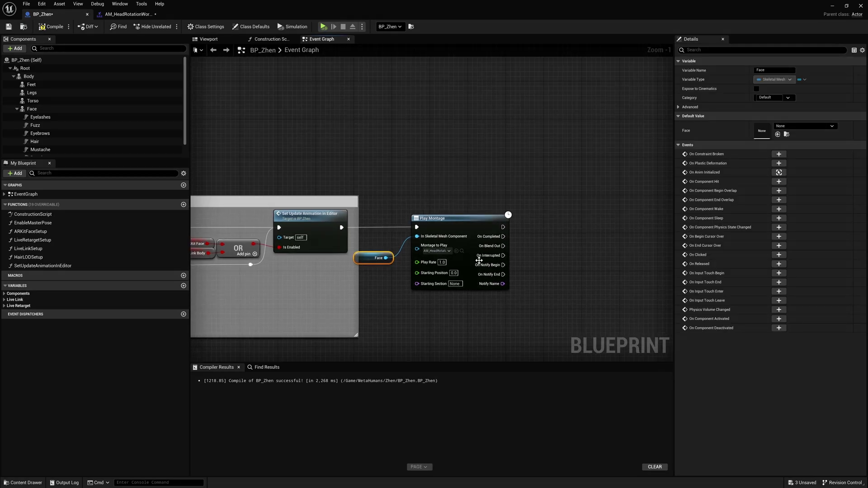
# Step: Try duplicating Play Montage and adding a Branch node, then undo those additions
pyautogui.click(478, 237)
pyautogui.hotkey('ctrl', 'c')
pyautogui.hotkey('ctrl', 'v')
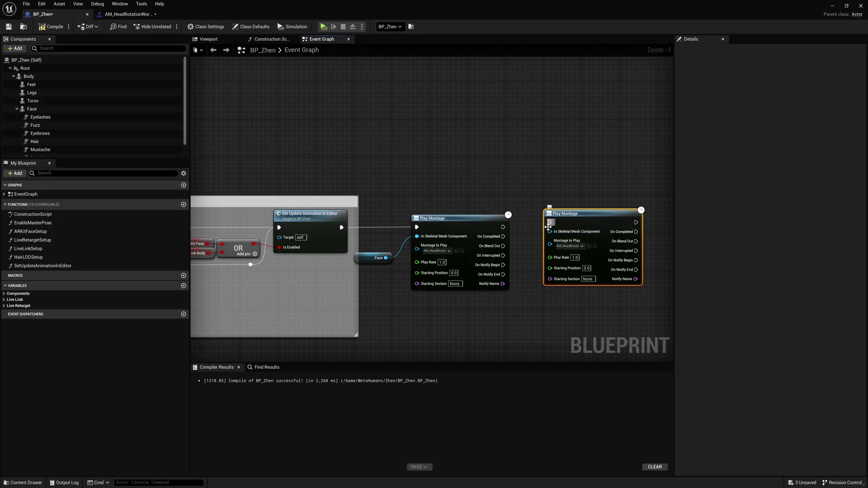
pyautogui.moveTo(572, 213); pyautogui.dragTo(587, 257)
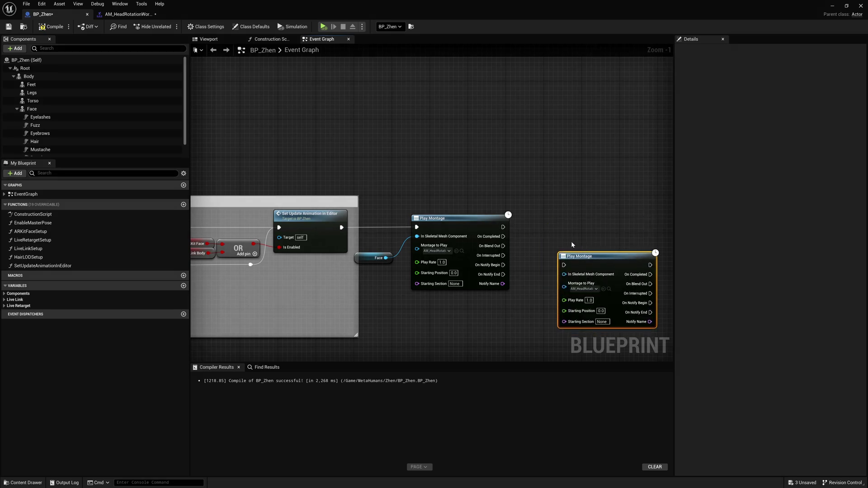
pyautogui.click(536, 235)
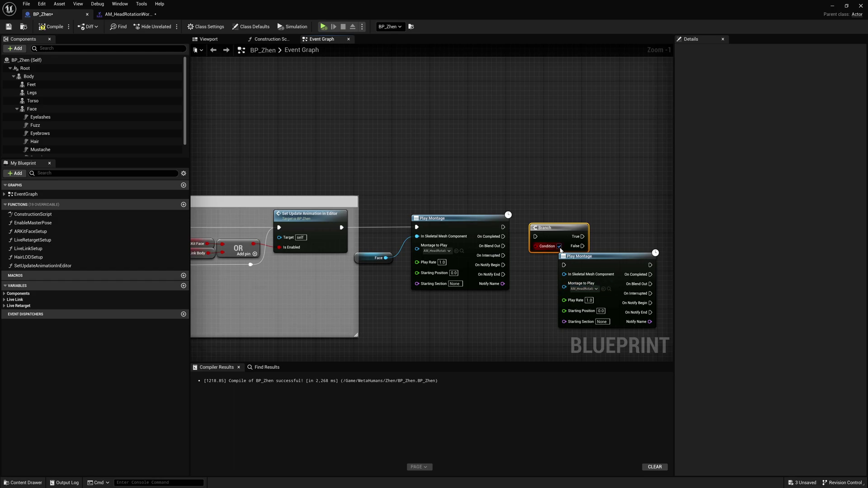
pyautogui.hotkey('ctrl', 'z')
pyautogui.hotkey('ctrl', 'z')
pyautogui.hotkey('ctrl', 'z')
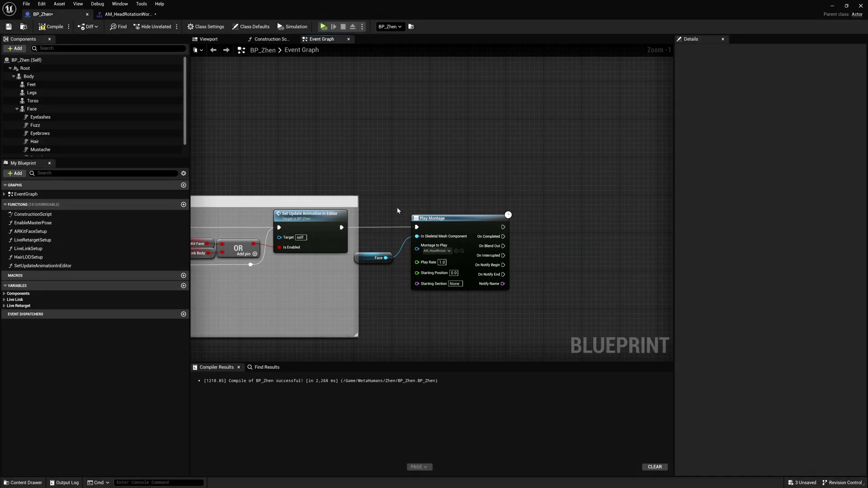
# Step: Move the Face and Play Montage nodes right and show the Face component's properties
pyautogui.moveTo(415, 208); pyautogui.dragTo(388, 268)
pyautogui.moveTo(452, 235); pyautogui.dragTo(486, 235)
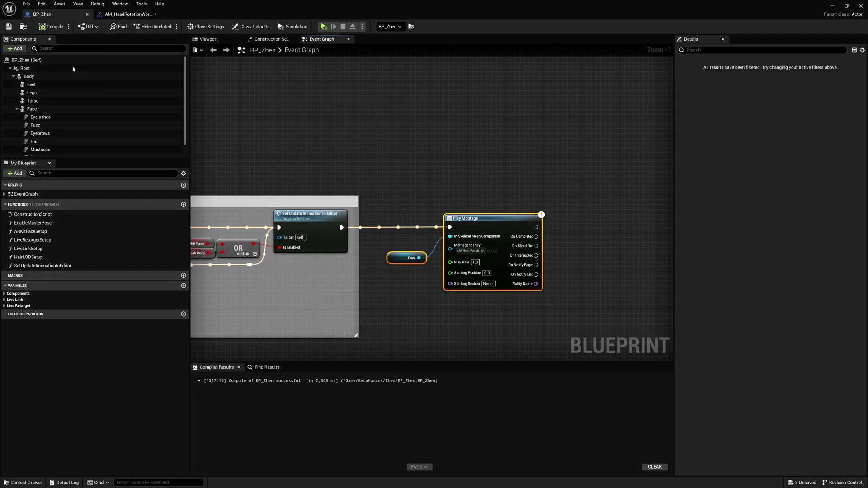
pyautogui.click(50, 109)
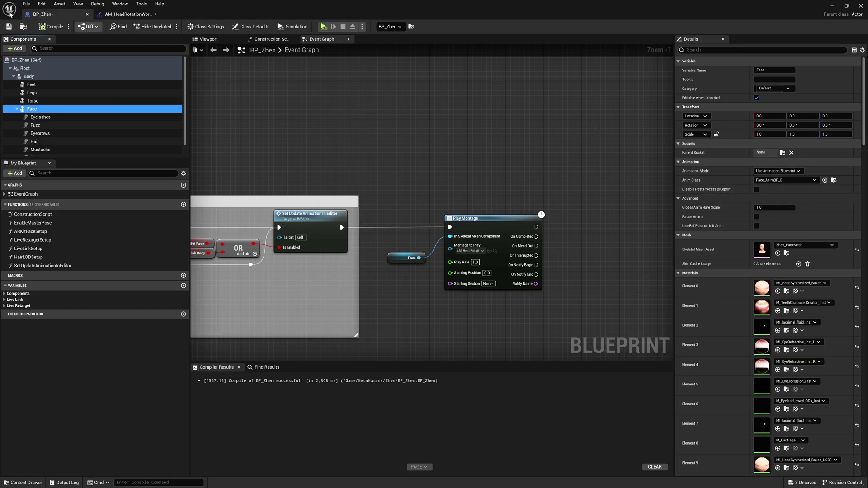
pyautogui.click(27, 4)
# Step: Save BP_Zhen, return to the level editor and start a play session
pyautogui.click(67, 43)
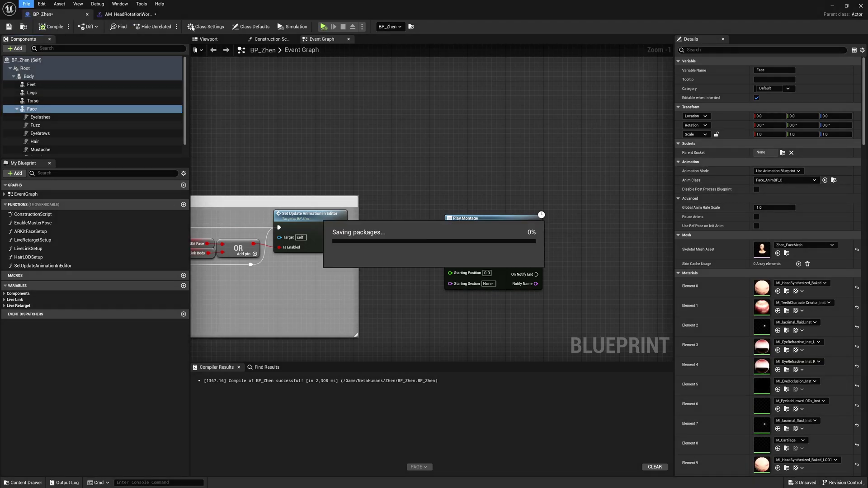
pyautogui.click(831, 6)
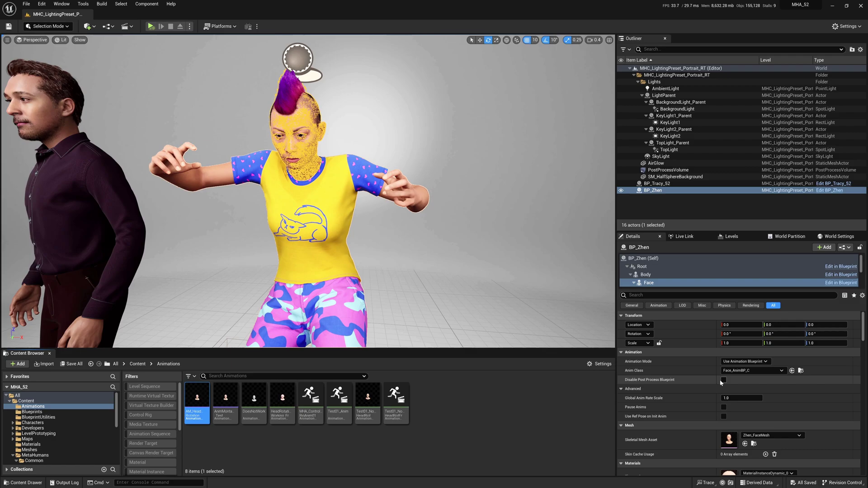
pyautogui.click(151, 26)
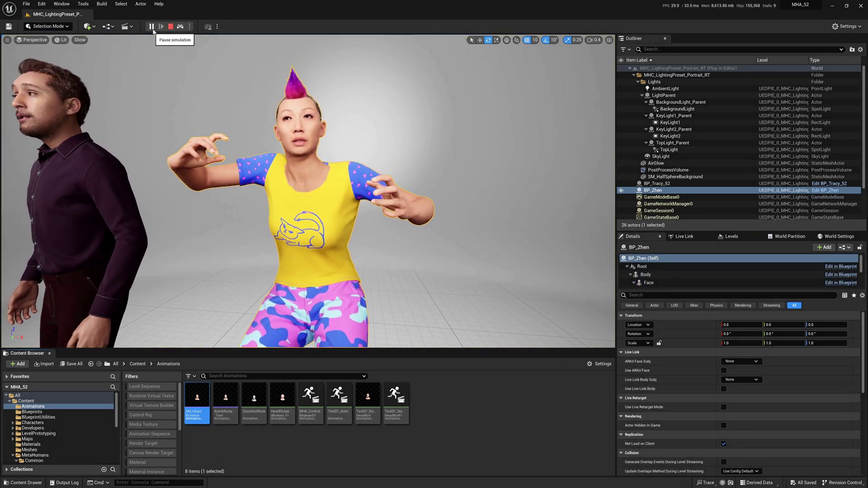
# Step: During play, disable the Face component's post-process blueprint on BP_Zhen
pyautogui.click(649, 282)
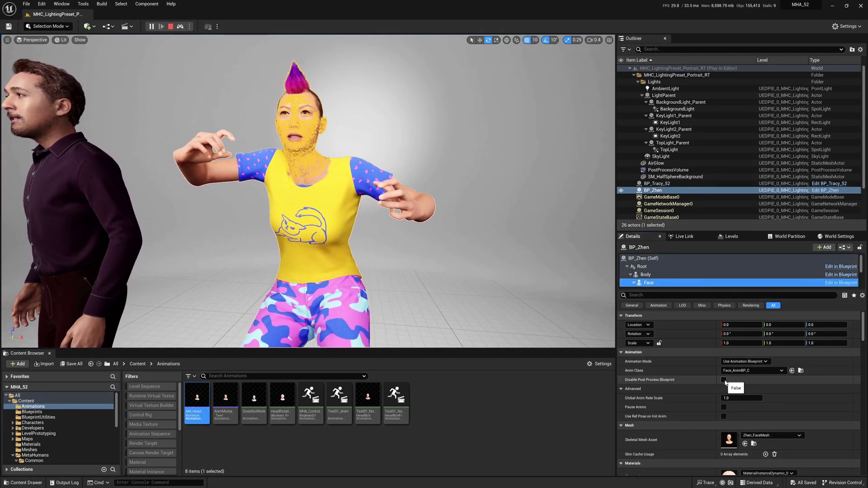
pyautogui.click(723, 380)
pyautogui.click(297, 167)
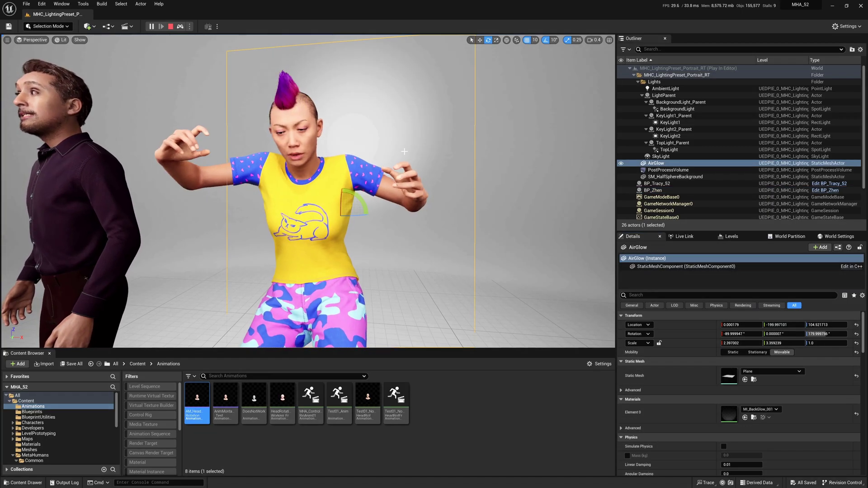
pyautogui.click(296, 167)
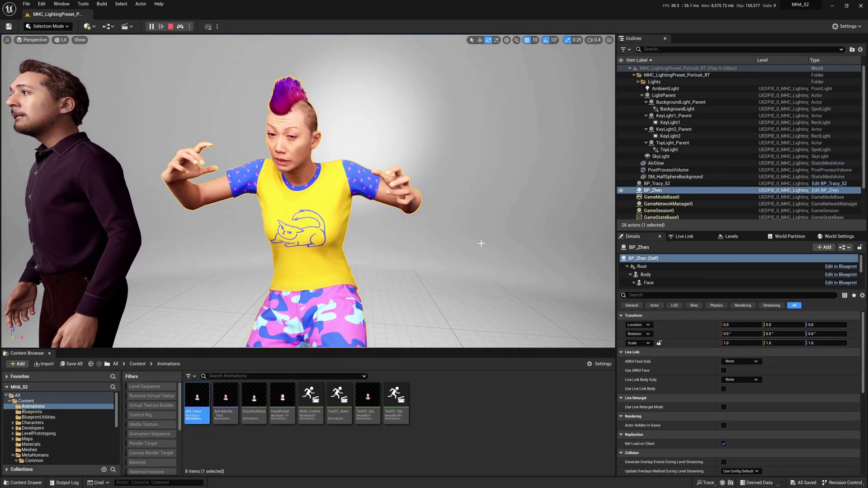
pyautogui.click(656, 283)
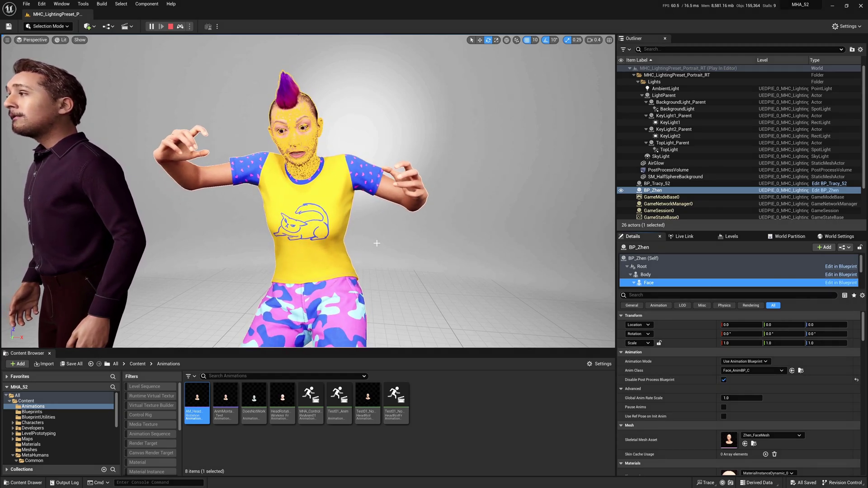
# Step: Keep BP_Zhen's simulation changes, then stop the play session
pyautogui.click(664, 190)
pyautogui.rightClick(670, 193)
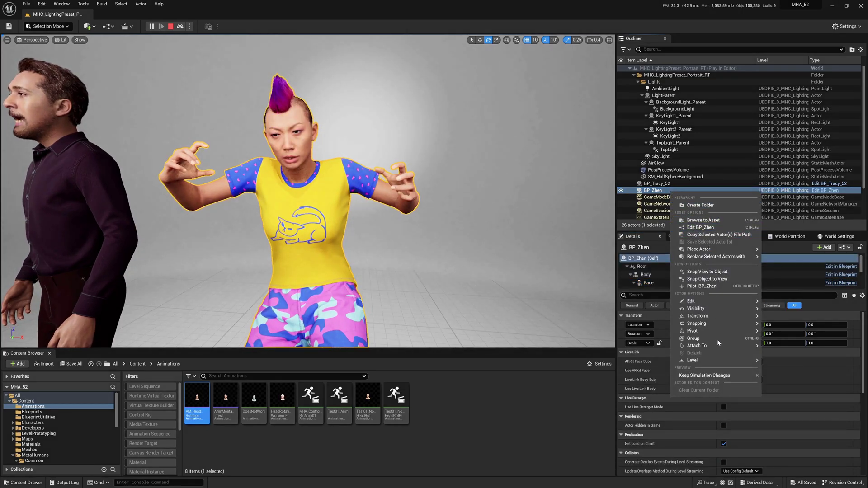
pyautogui.click(720, 376)
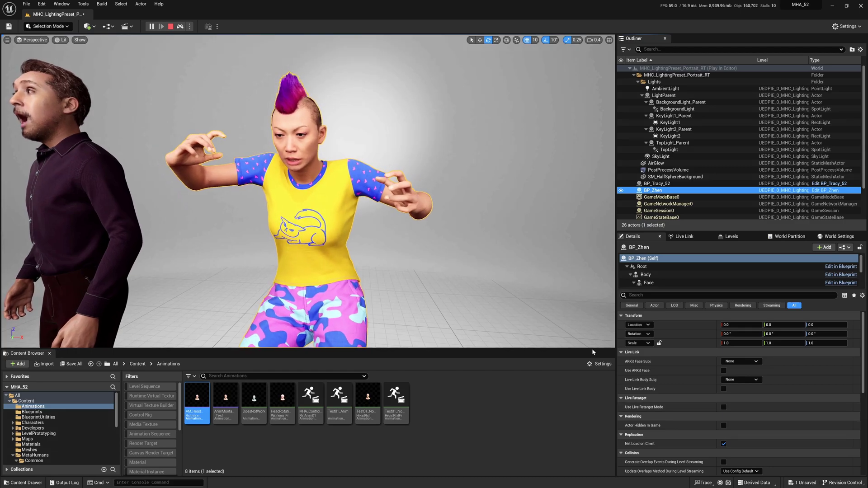
pyautogui.press('Escape')
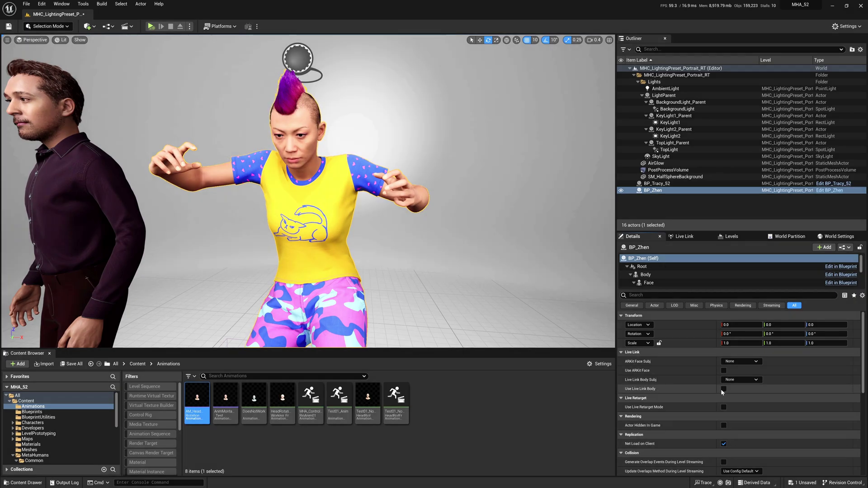
# Step: Tick Use Live Link Body on BP_Zhen and enable Update Animation in Editor on her Body component
pyautogui.click(723, 389)
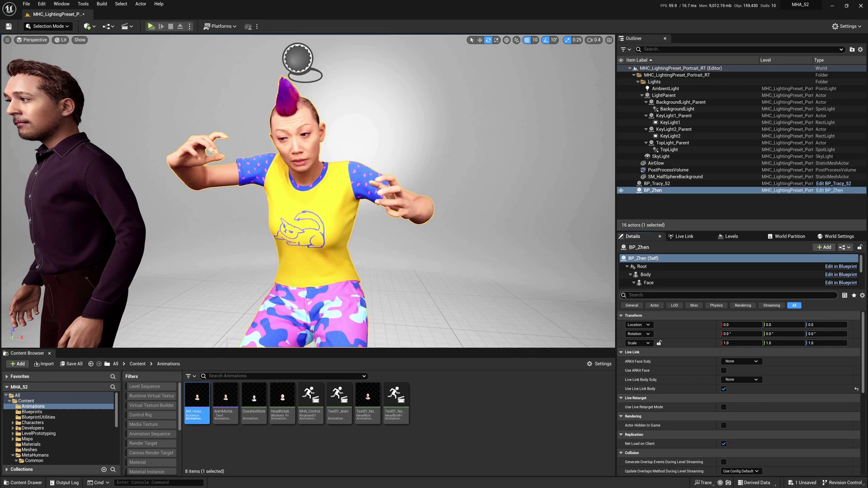
pyautogui.write('update')
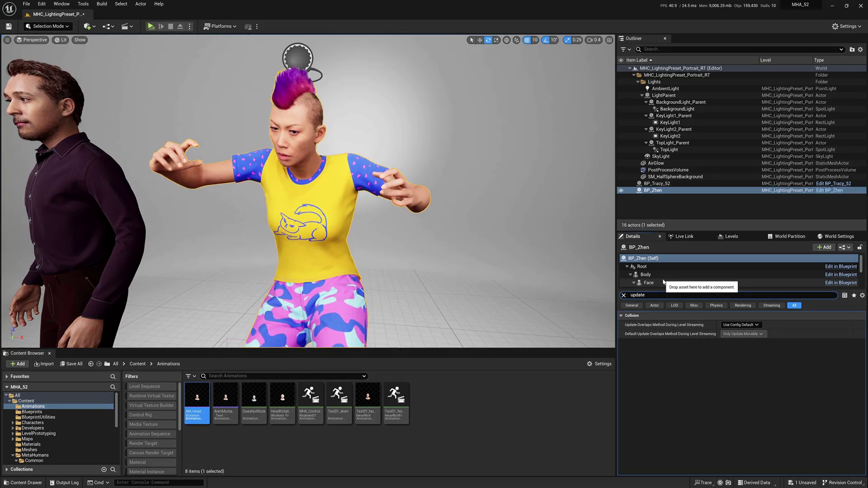
pyautogui.click(645, 275)
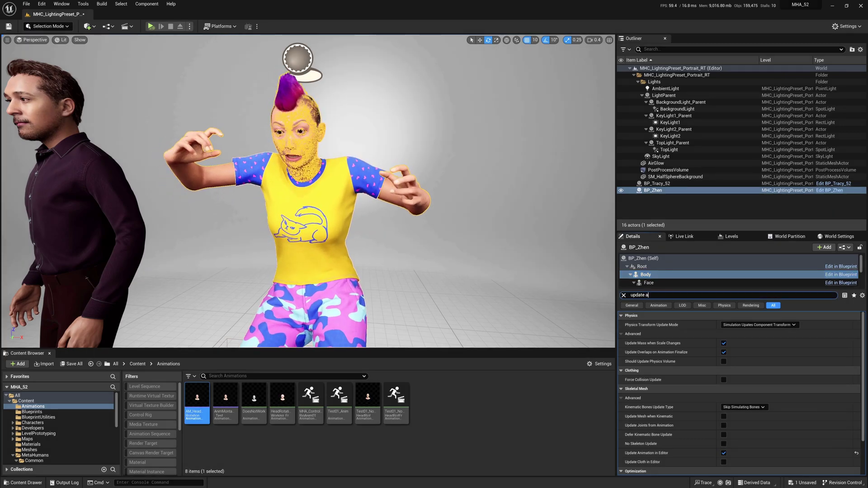
pyautogui.write('animation in')
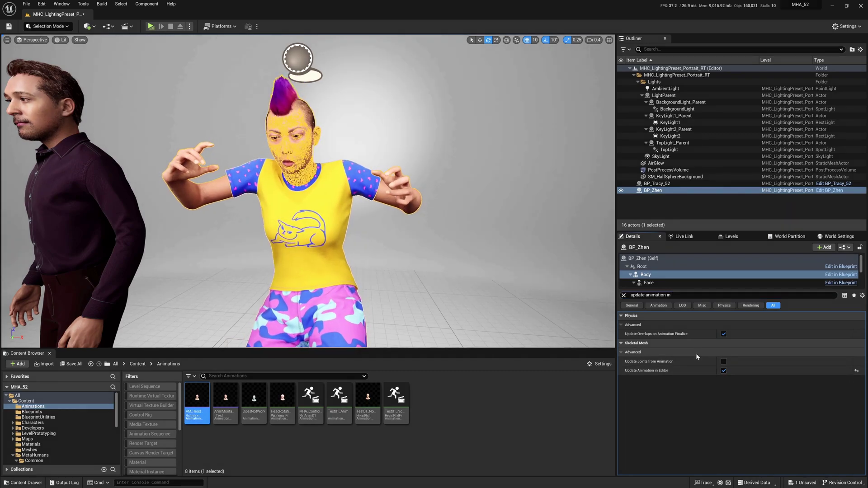
pyautogui.click(624, 295)
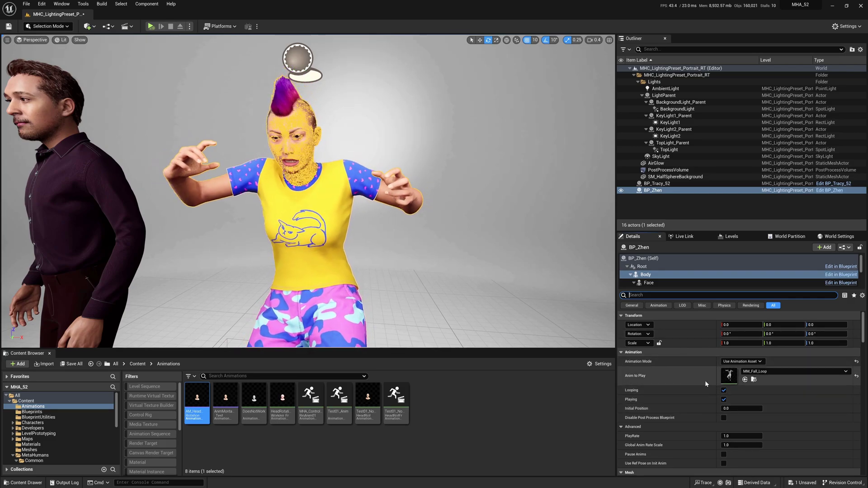
pyautogui.press('Escape')
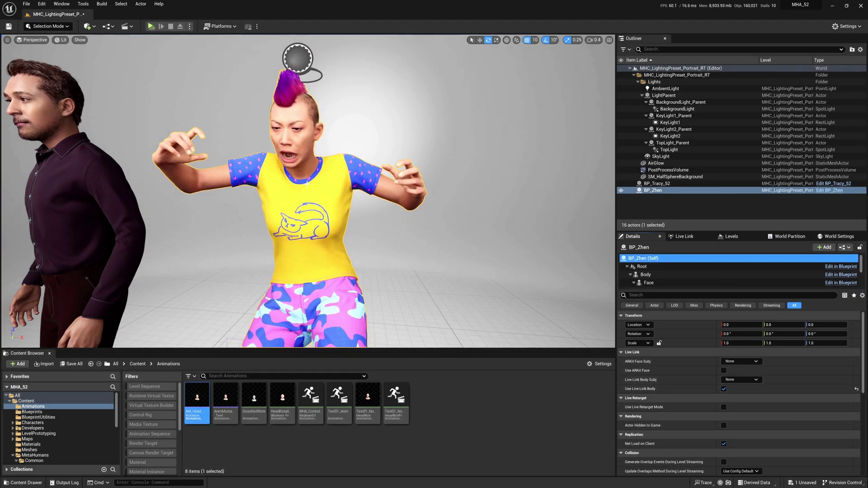
# Step: Turn on Use Live Link Body for BP_Tracy_52, then open its Blueprint and select the Face and Play Montage nodes
pyautogui.click(95, 186)
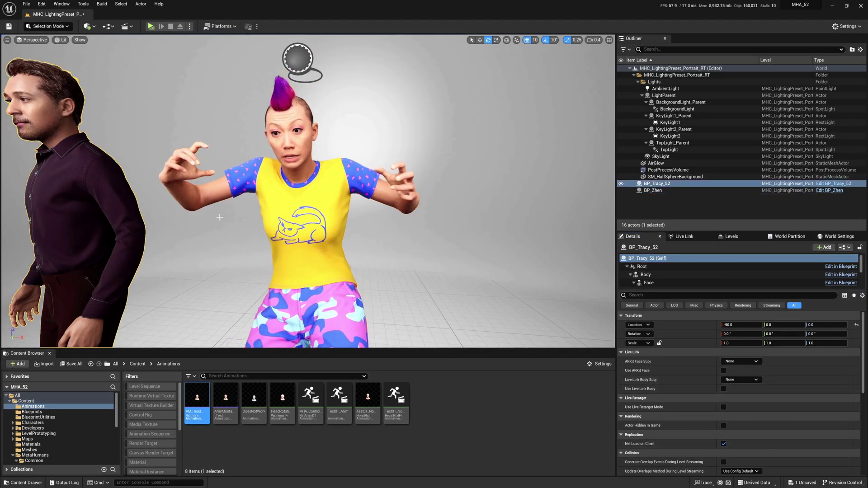
pyautogui.click(723, 389)
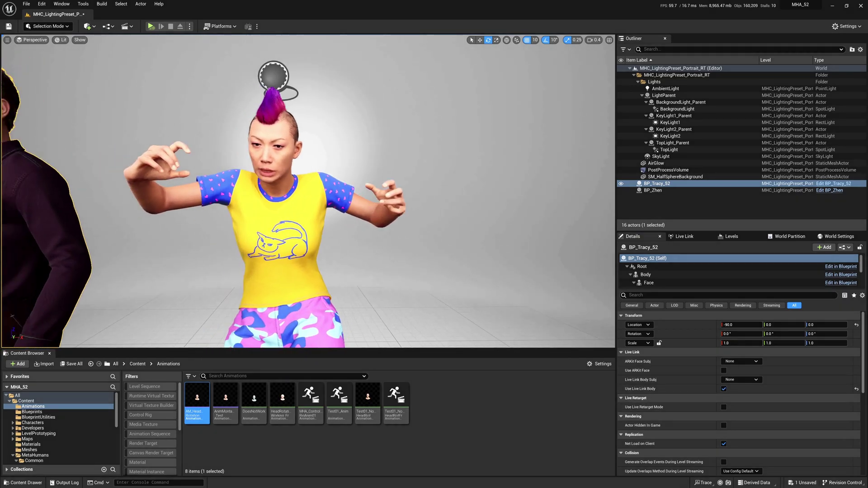
pyautogui.scroll(-5, 178, 163)
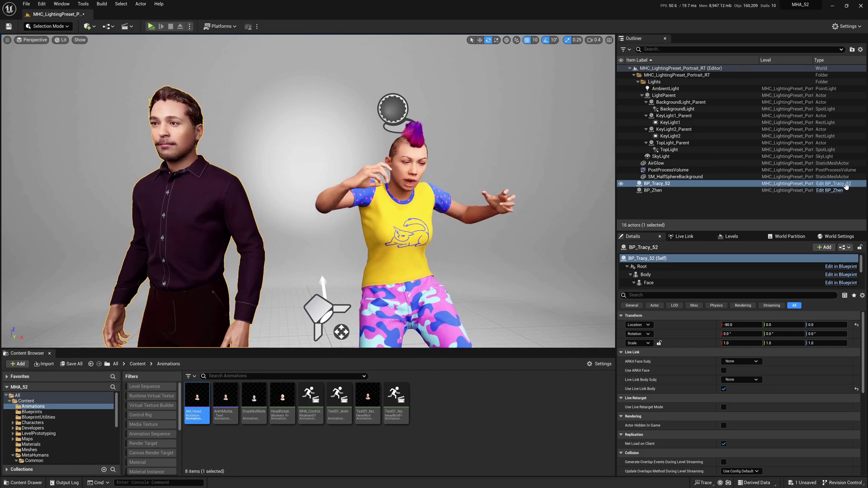
pyautogui.click(845, 184)
pyautogui.moveTo(411, 137); pyautogui.dragTo(487, 177)
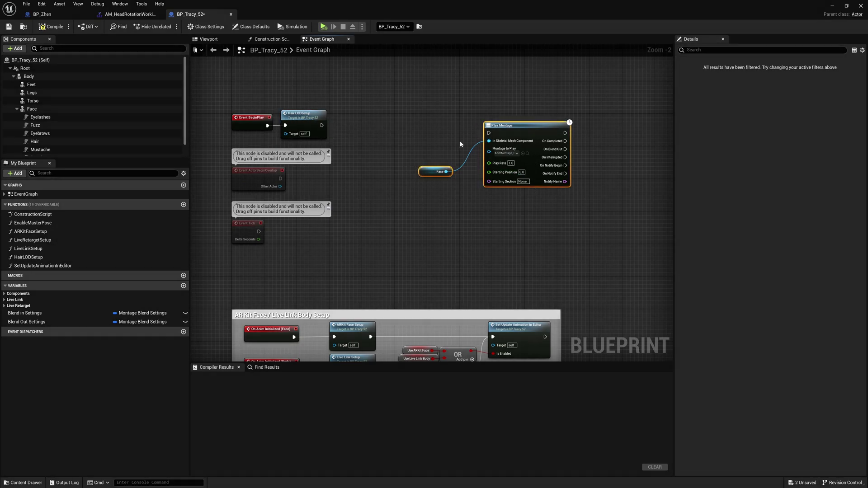
# Step: Move the Face and Play Montage nodes beside Set Update Animation in Editor and wire its exec into Play Montage
pyautogui.moveTo(453, 129); pyautogui.dragTo(419, 94, button='right')
pyautogui.moveTo(472, 122); pyautogui.dragTo(619, 338)
pyautogui.moveTo(511, 302); pyautogui.dragTo(596, 319)
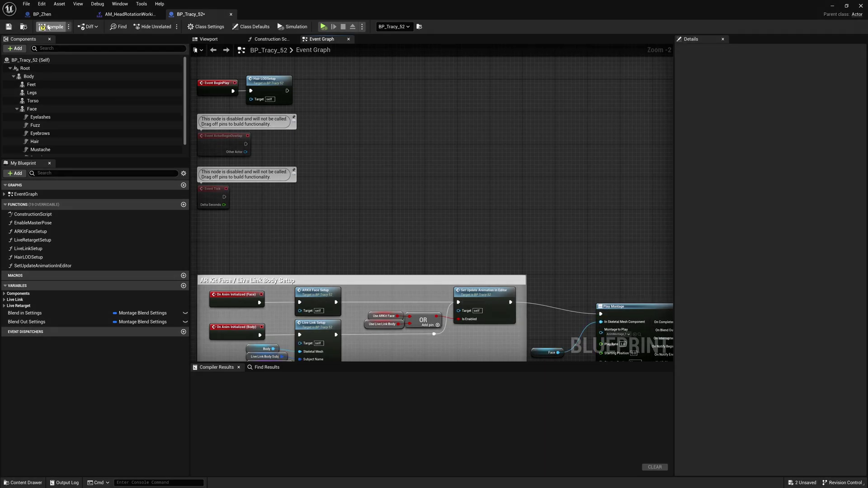
# Step: Compile and save BP_Tracy_52, then close the Blueprint editor to return to the level
pyautogui.click(28, 4)
pyautogui.click(45, 37)
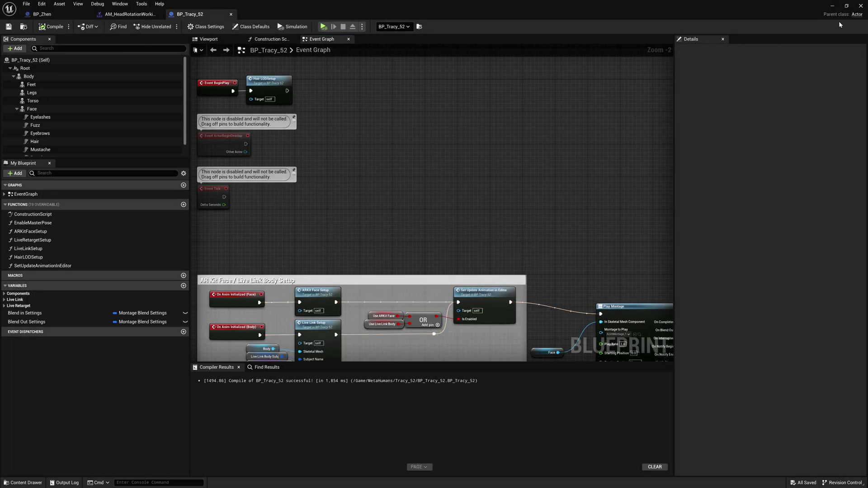
pyautogui.click(832, 6)
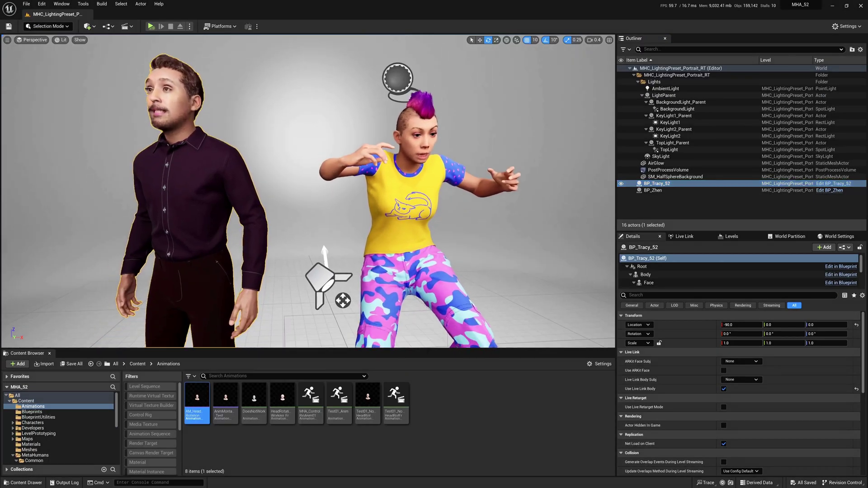